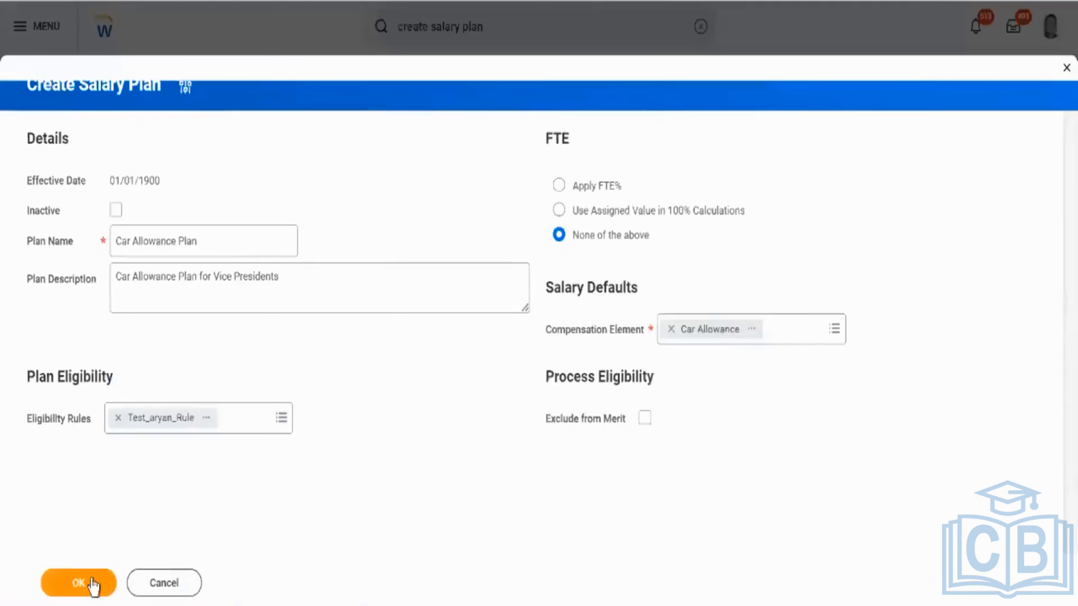
# Submit the new Car Allowance Plan salary plan and open its record
pyautogui.click(91, 584)
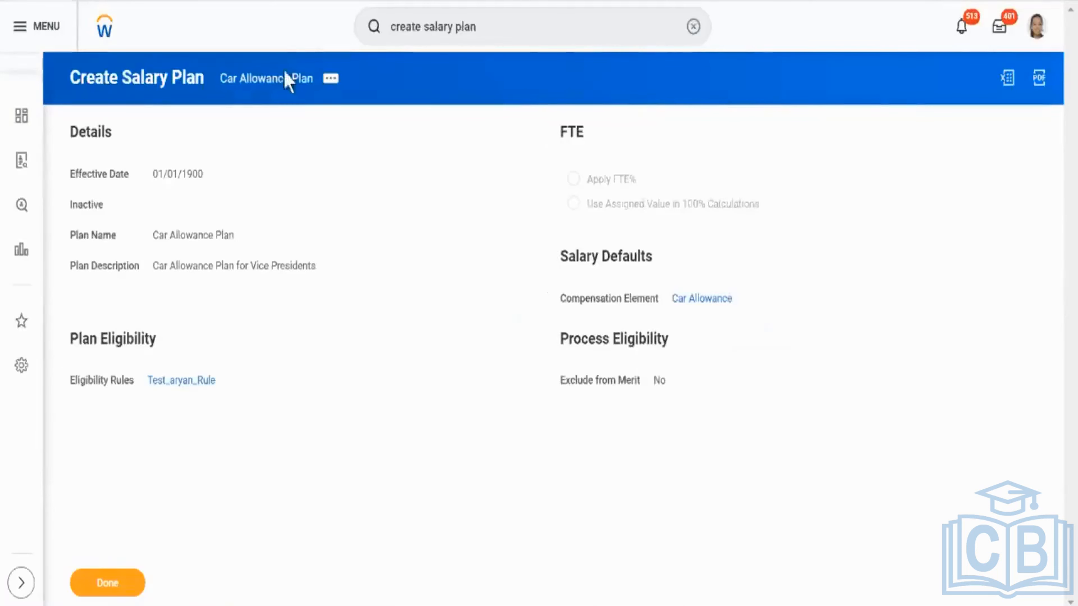
pyautogui.click(282, 81)
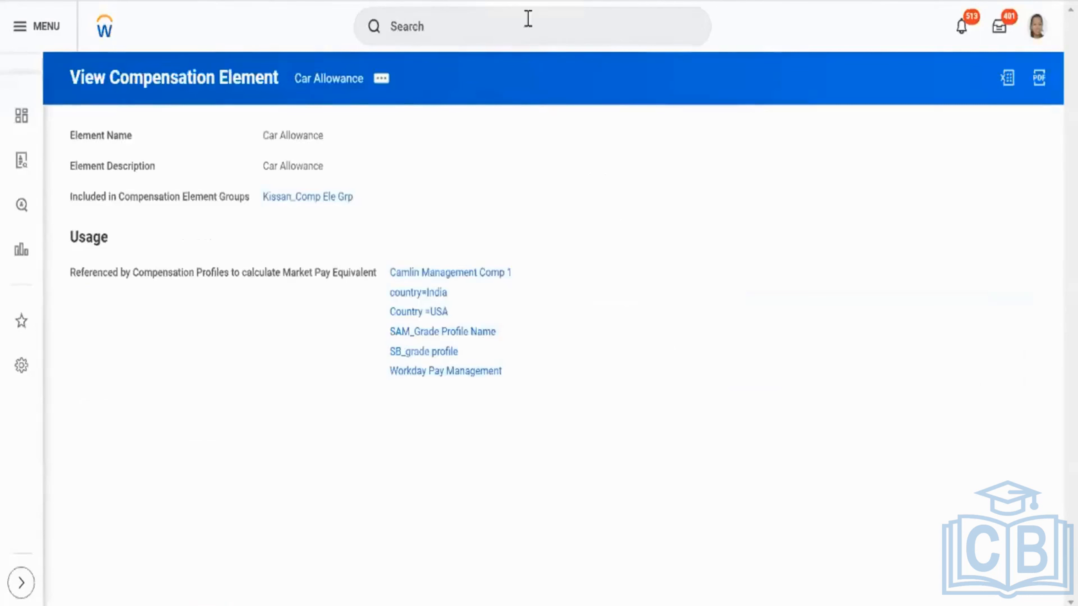
# Find the Create Compensation Package task and start a package with effective date 01/01/1900
pyautogui.click(527, 17)
pyautogui.write('cre')
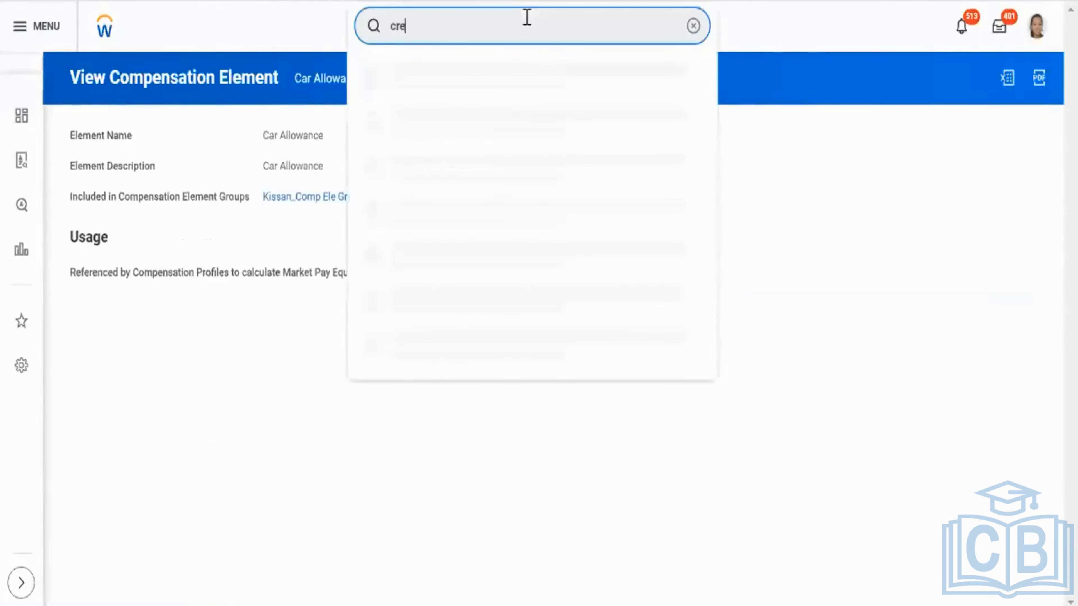
pyautogui.write('ate comp pack')
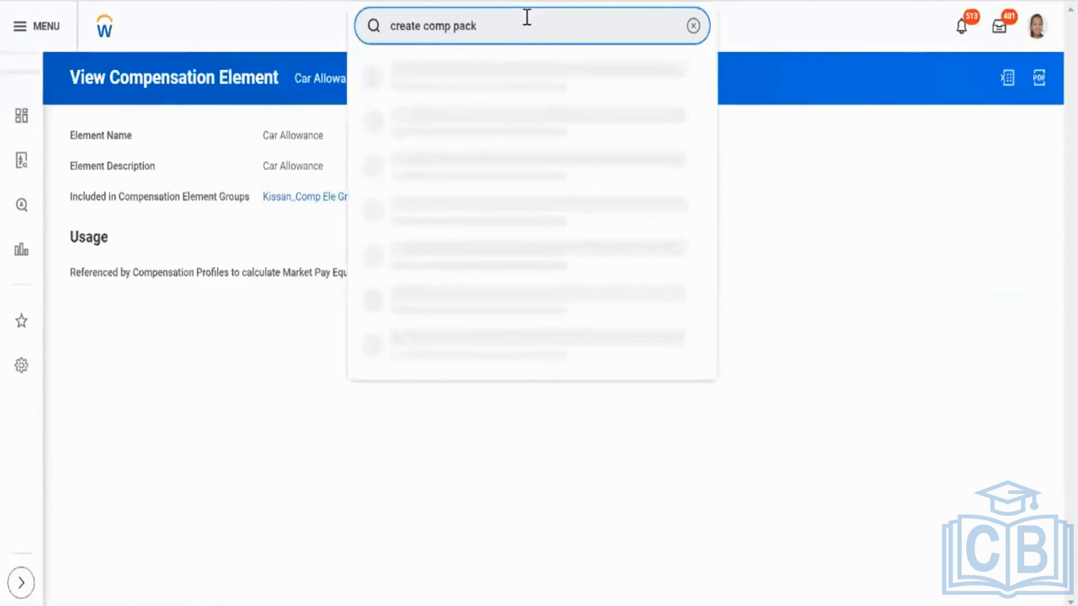
pyautogui.click(499, 77)
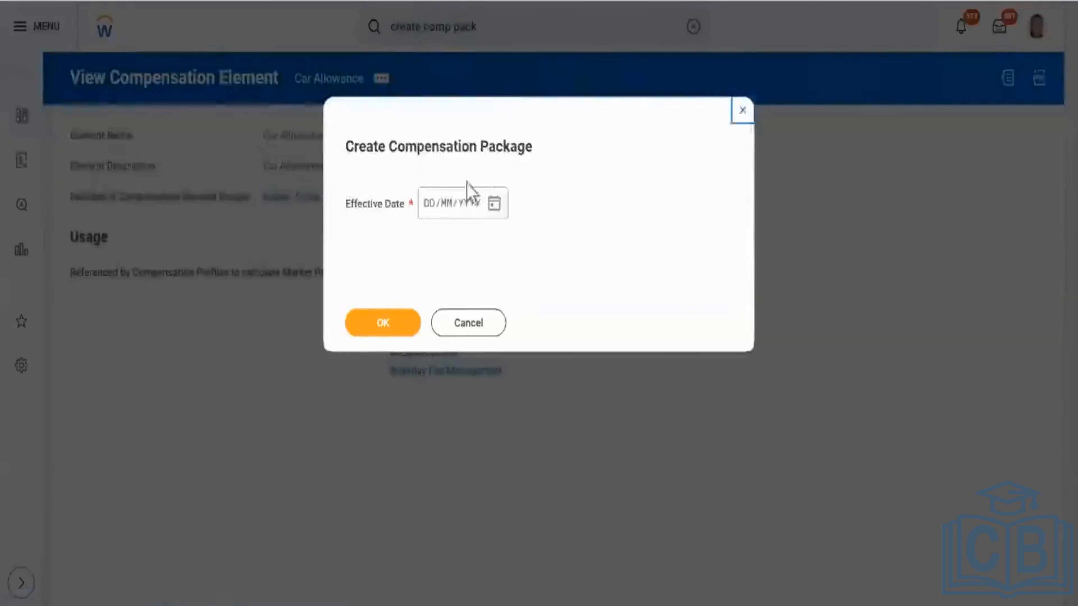
pyautogui.click(426, 215)
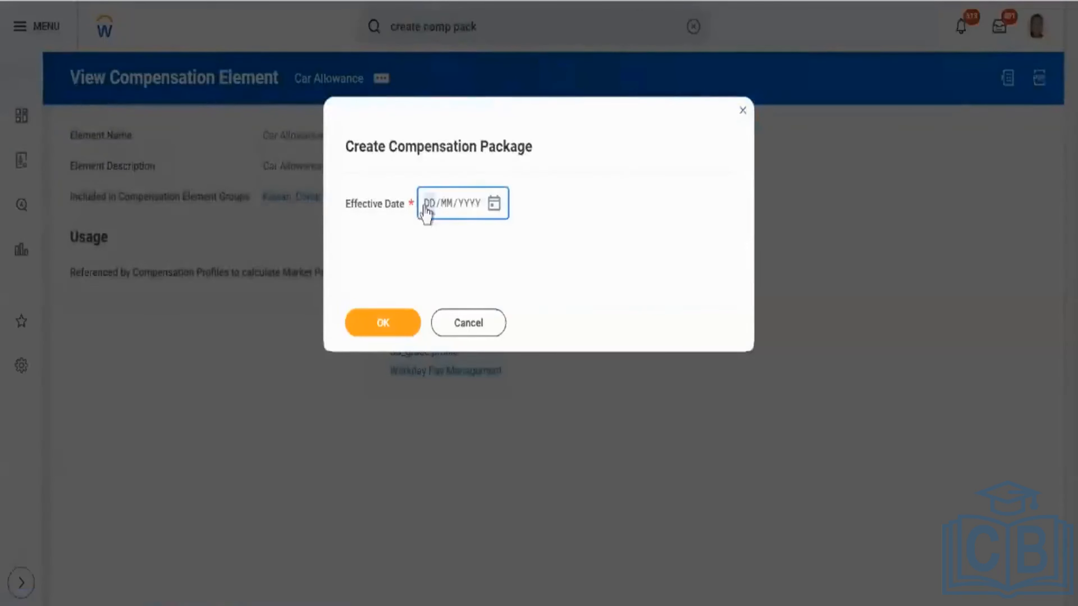
pyautogui.write('01/01/190')
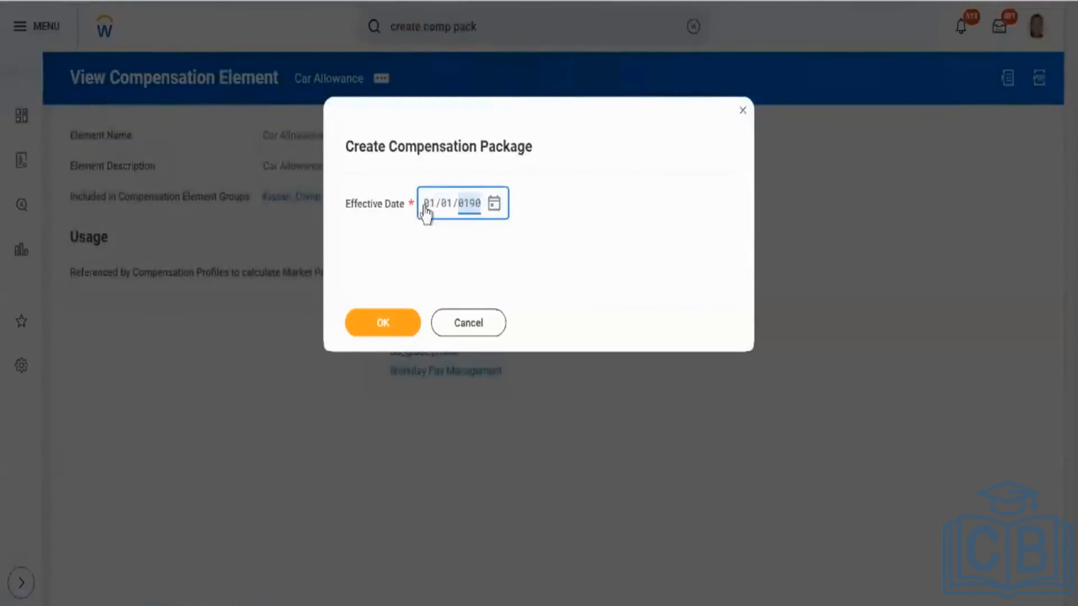
pyautogui.write('0')
pyautogui.click(397, 334)
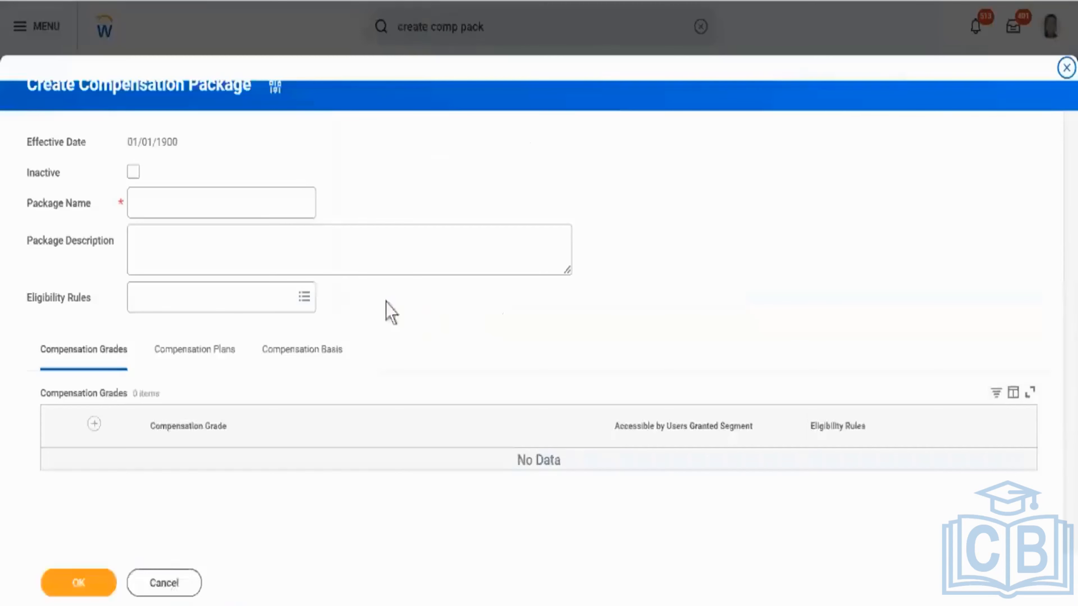
# Name the package Test_Aryan_Car_Allowance and describe it as "Car Allowance for VPs in US"
pyautogui.click(244, 198)
pyautogui.write('Test_Ar')
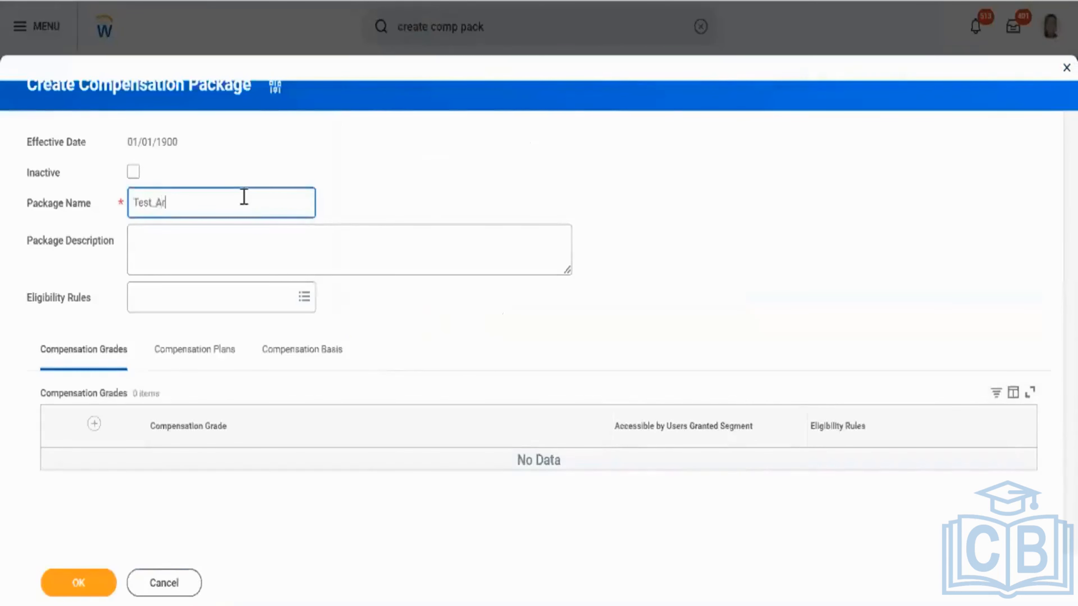
pyautogui.write('yan_Car_Allowance')
pyautogui.press('Tab')
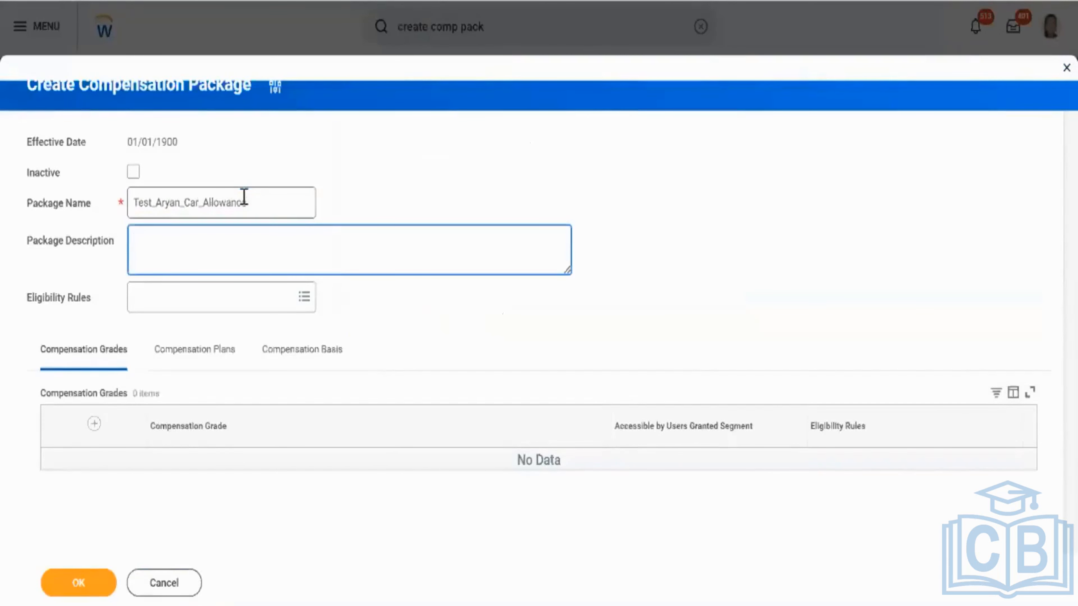
pyautogui.write('Car Allowance for VPs')
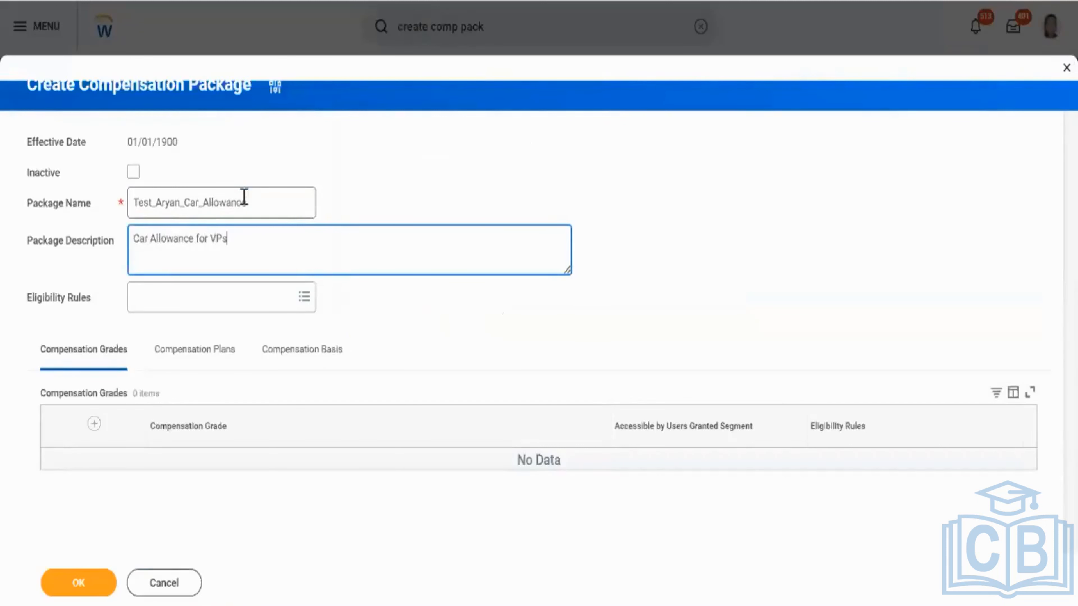
pyautogui.write(' in US')
# Assign the eligibility rule Test_aryan_Rule to the package and review the rule's conditions
pyautogui.click(208, 302)
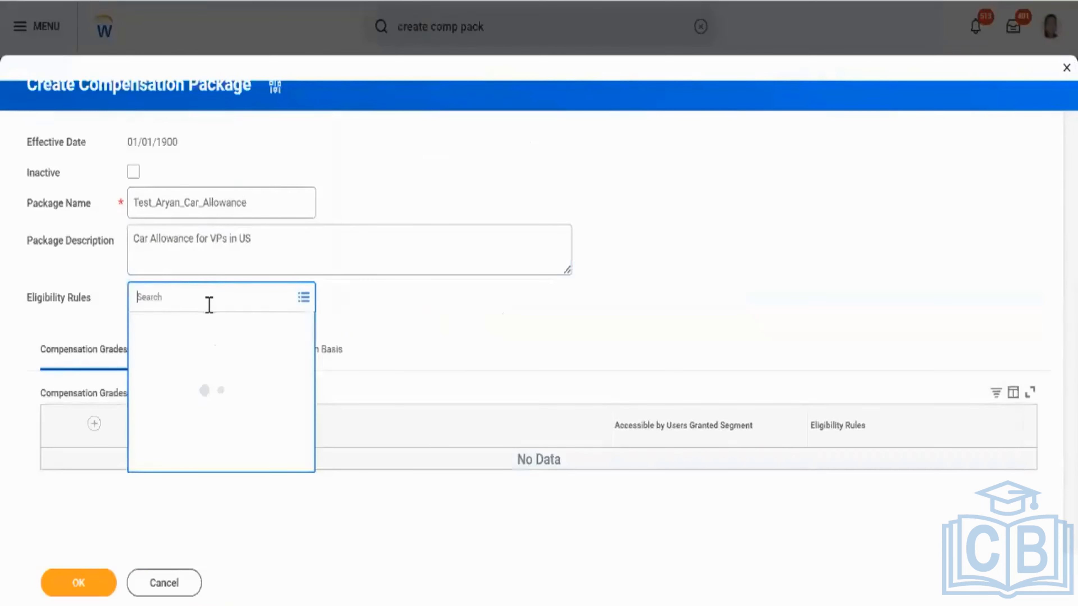
pyautogui.write('Test_aryan_Rule')
pyautogui.press('Return')
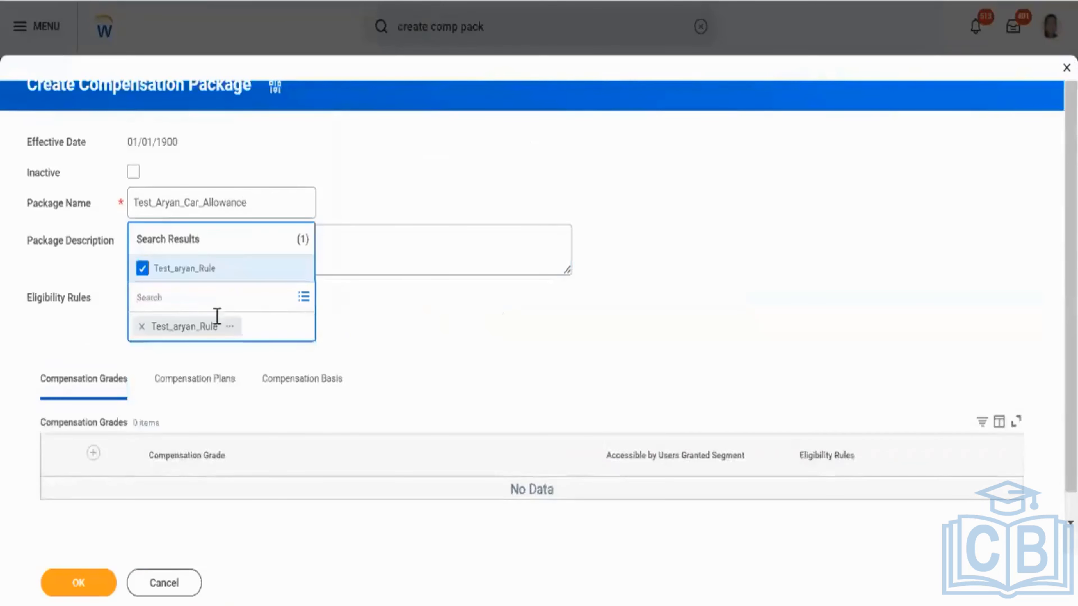
pyautogui.click(229, 327)
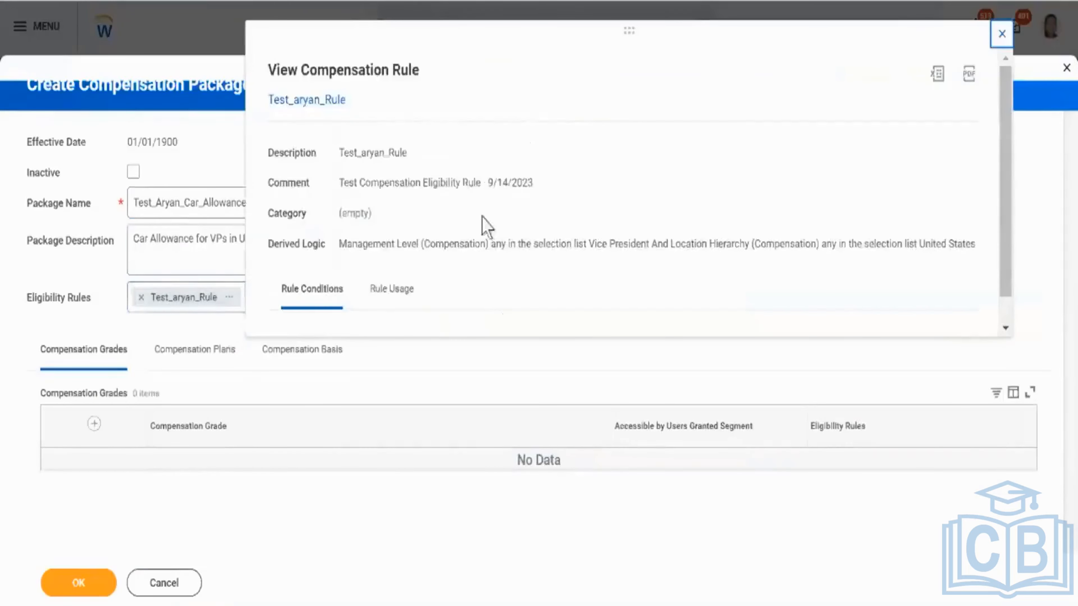
pyautogui.scroll(-1, 563, 236)
pyautogui.scroll(-4, 563, 236)
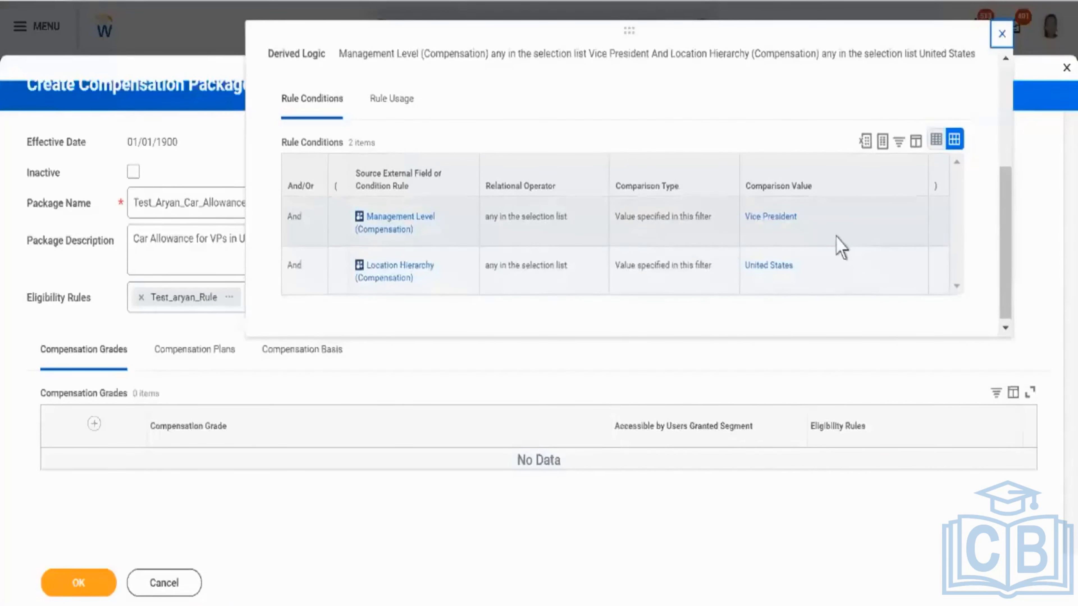
pyautogui.click(534, 375)
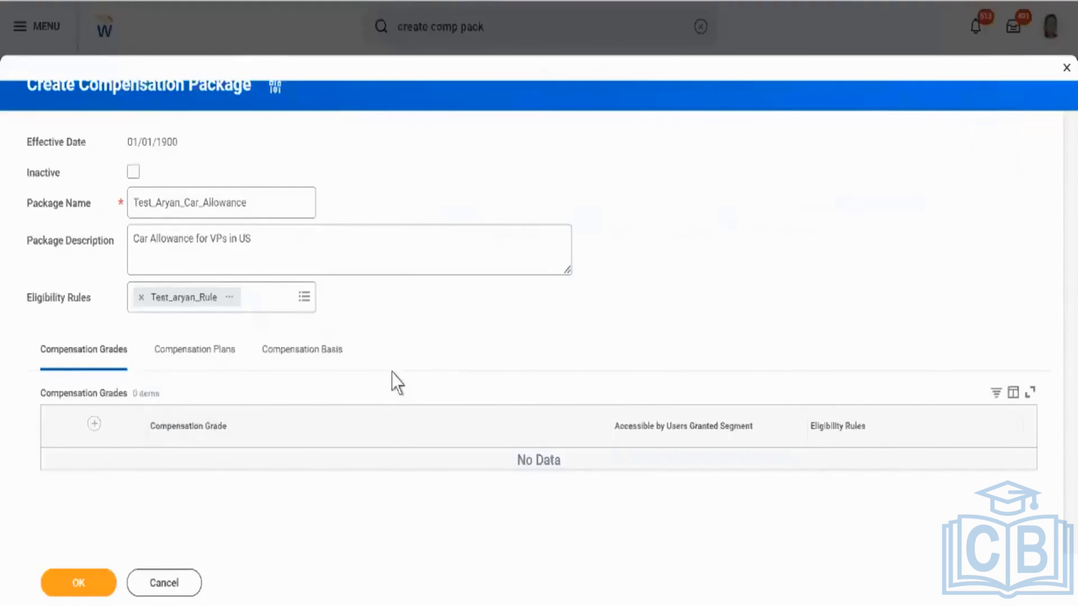
# Add a compensation plan row to the package and search it for the salary plan's copied name, Car Allowance Plan
pyautogui.click(210, 350)
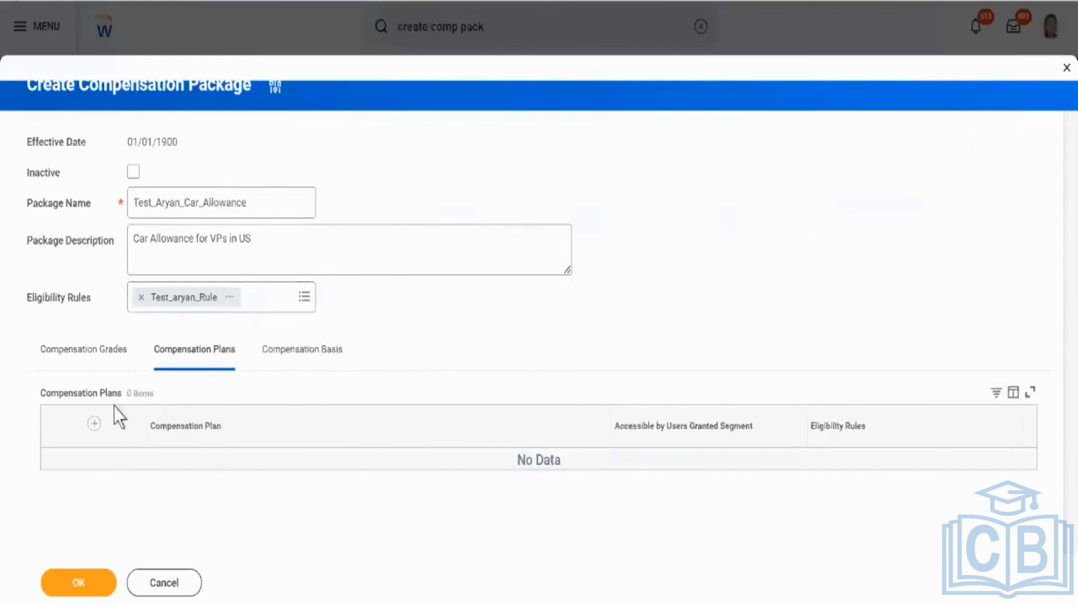
pyautogui.click(94, 425)
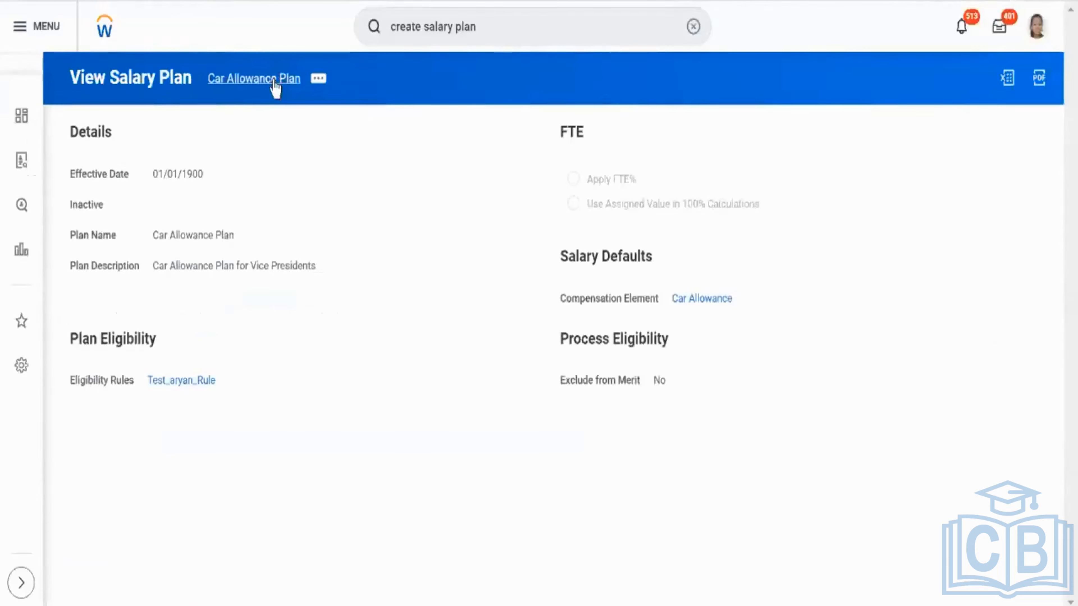
pyautogui.rightClick(276, 88)
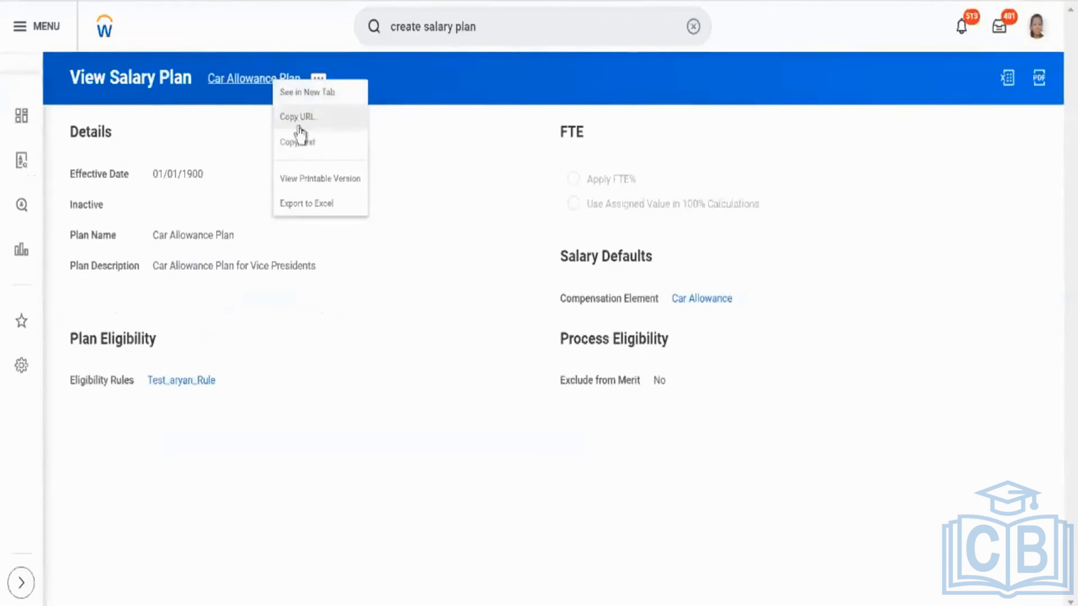
pyautogui.click(302, 144)
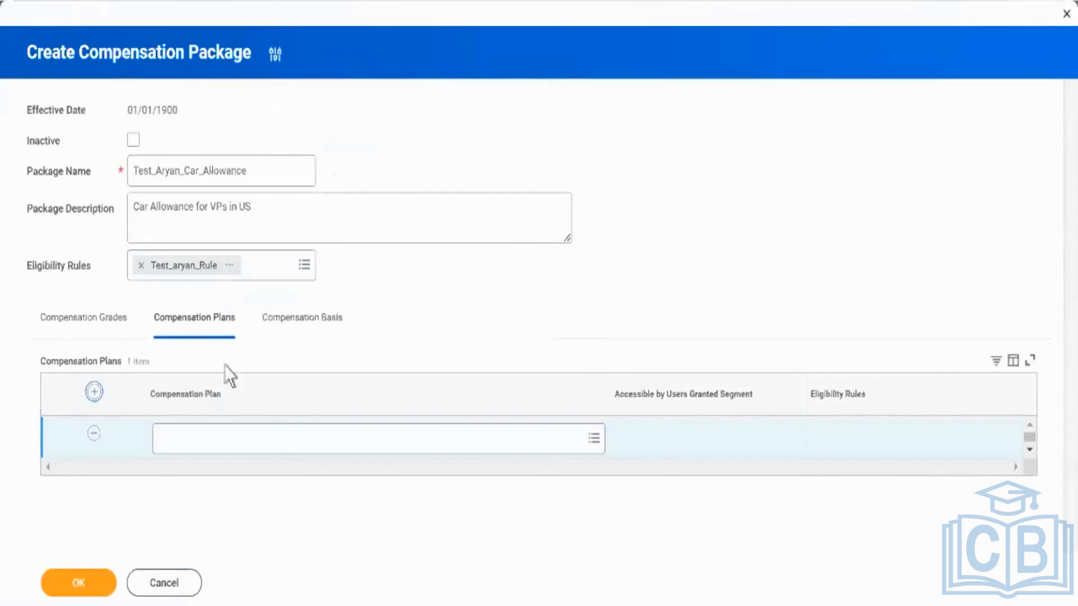
pyautogui.click(264, 435)
pyautogui.hotkey('ctrl', 'v')
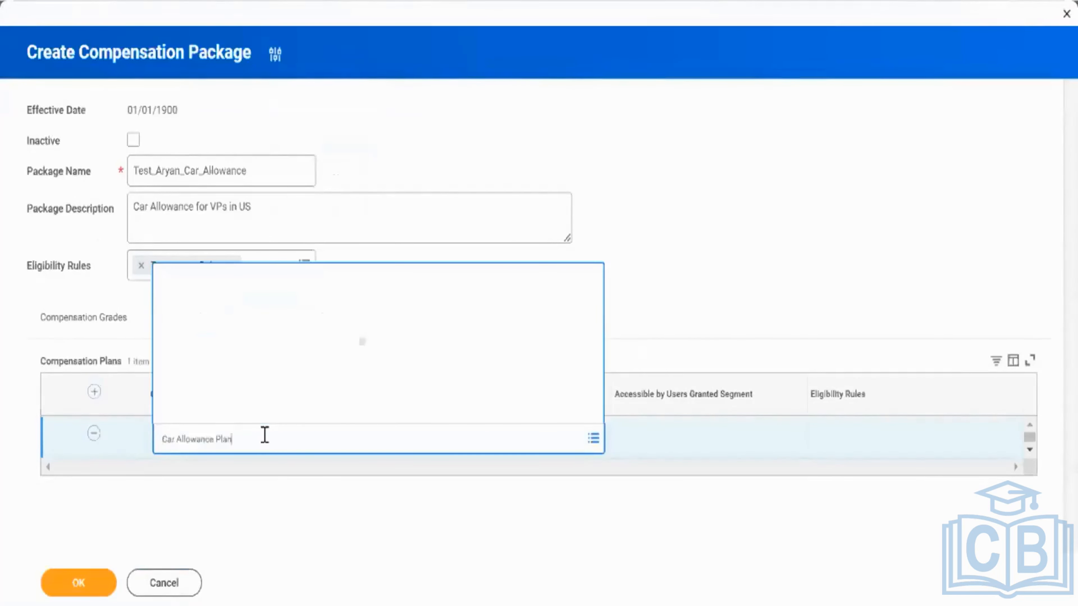
pyautogui.press('Return')
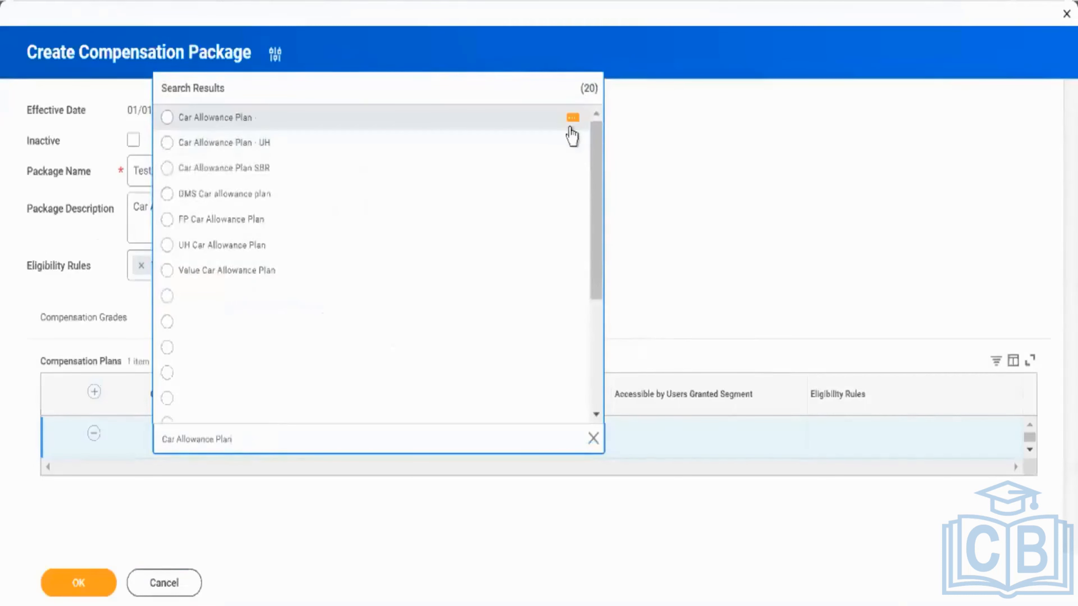
# Compare the Car Allowance Plan search result with the salary plan's own record and check the other listed plans
pyautogui.click(572, 119)
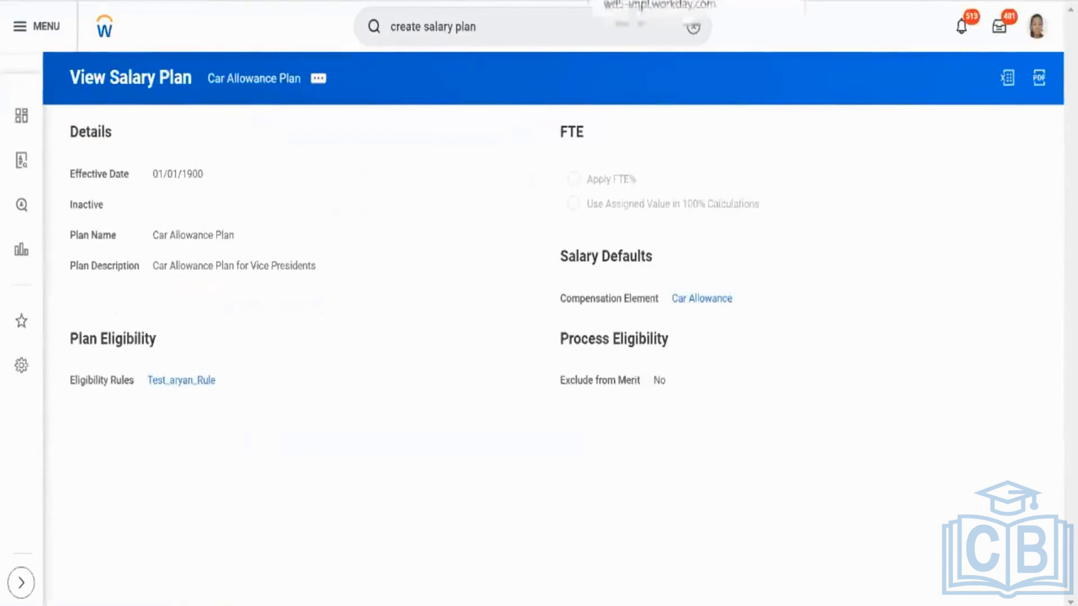
pyautogui.click(753, 1)
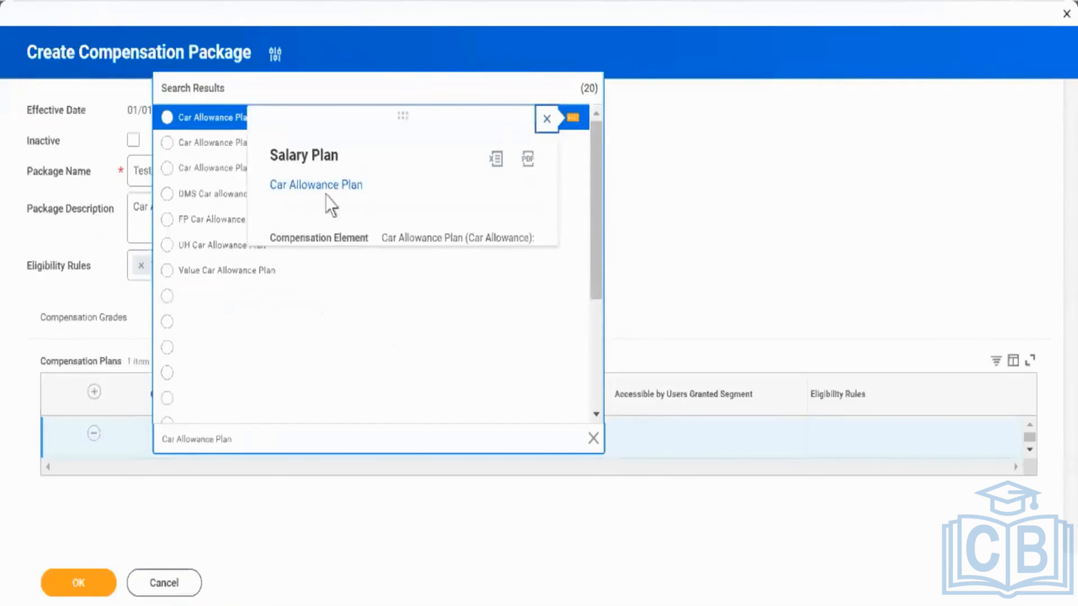
pyautogui.click(670, 1)
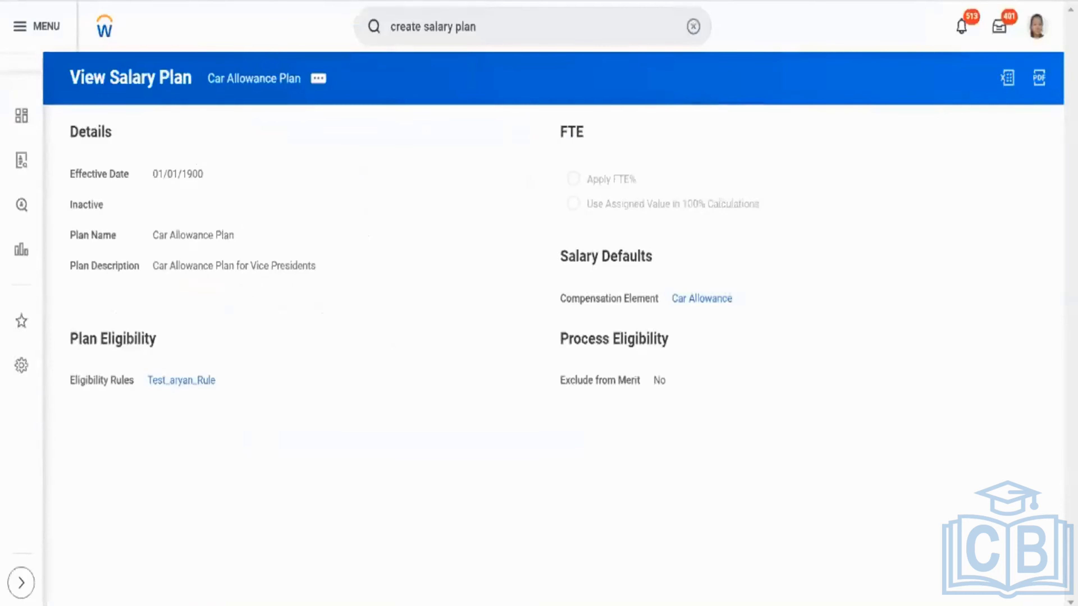
pyautogui.click(753, 1)
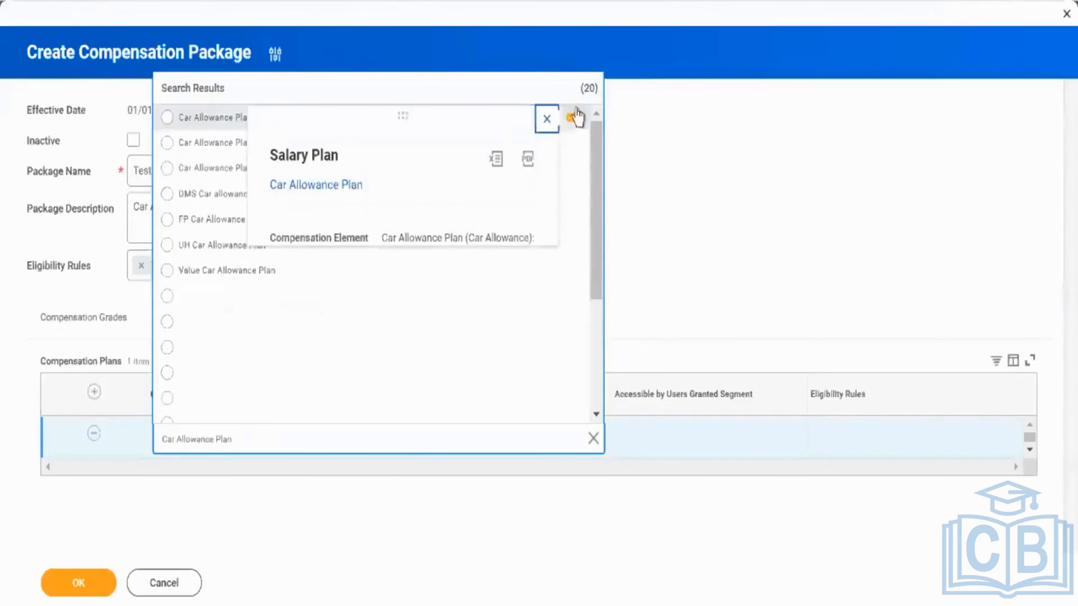
pyautogui.click(548, 119)
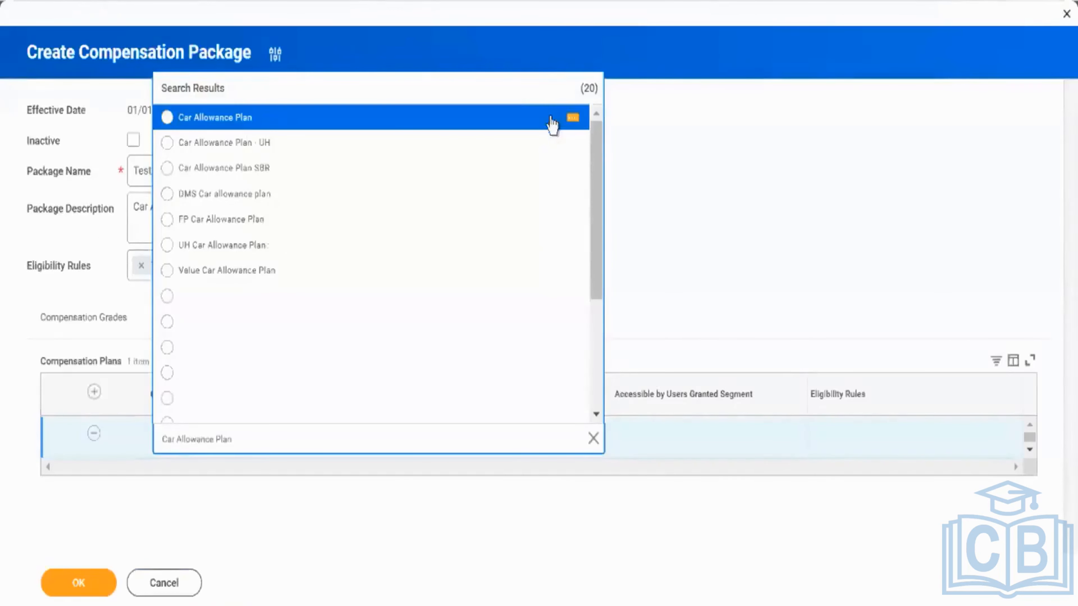
pyautogui.scroll(-5, 463, 199)
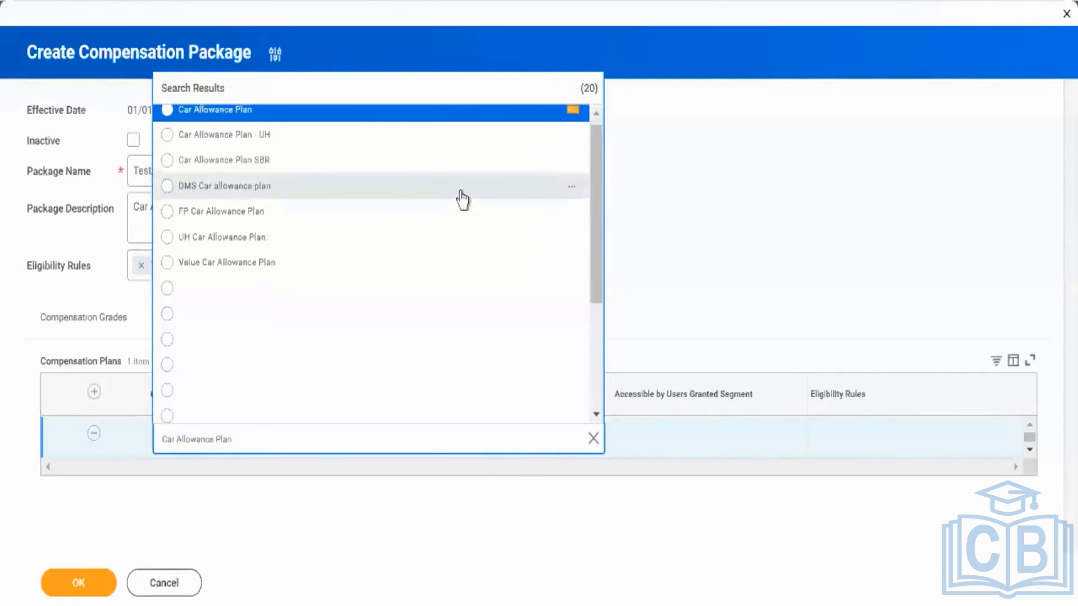
pyautogui.scroll(5, 464, 201)
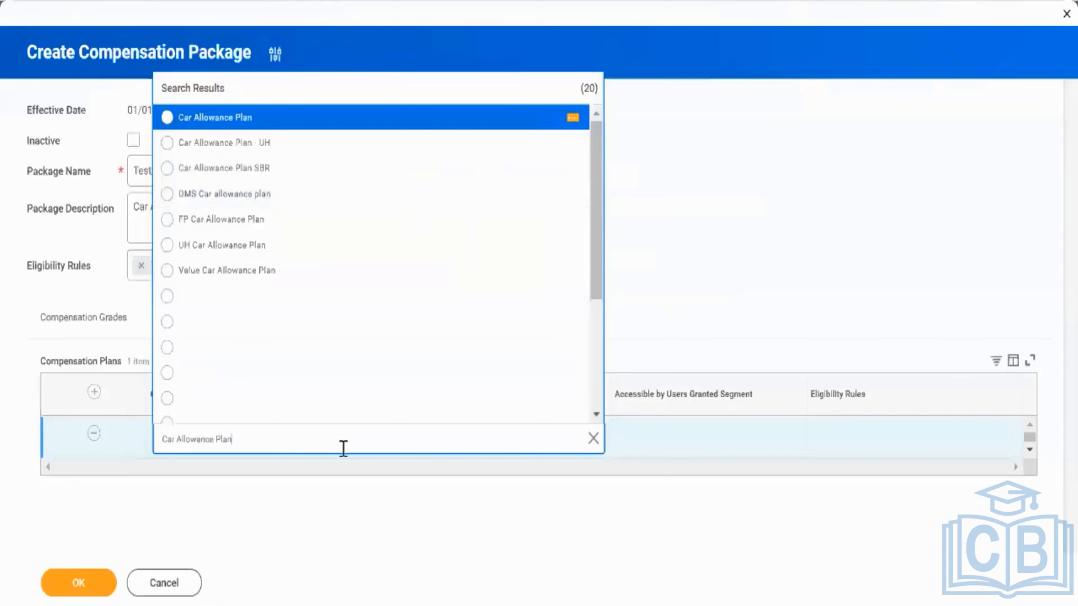
# Broaden the compensation plan search to "Car Allowance" and look through the results for the salary plan
pyautogui.press('BackSpace')
pyautogui.press('BackSpace')
pyautogui.press('BackSpace')
pyautogui.press('BackSpace')
pyautogui.press('Return')
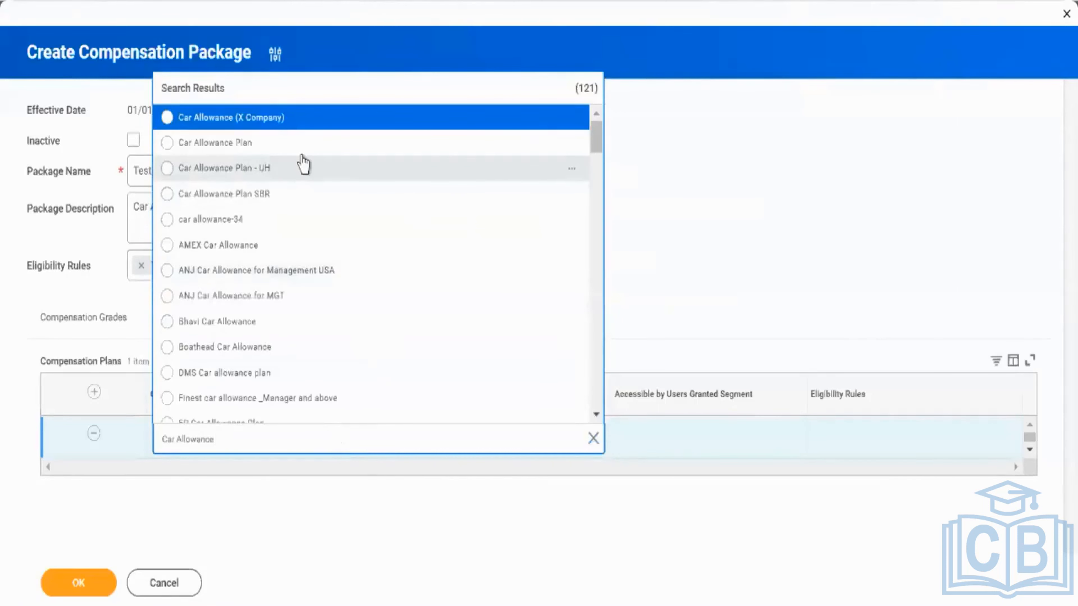
pyautogui.scroll(-2, 309, 164)
pyautogui.scroll(-4, 312, 157)
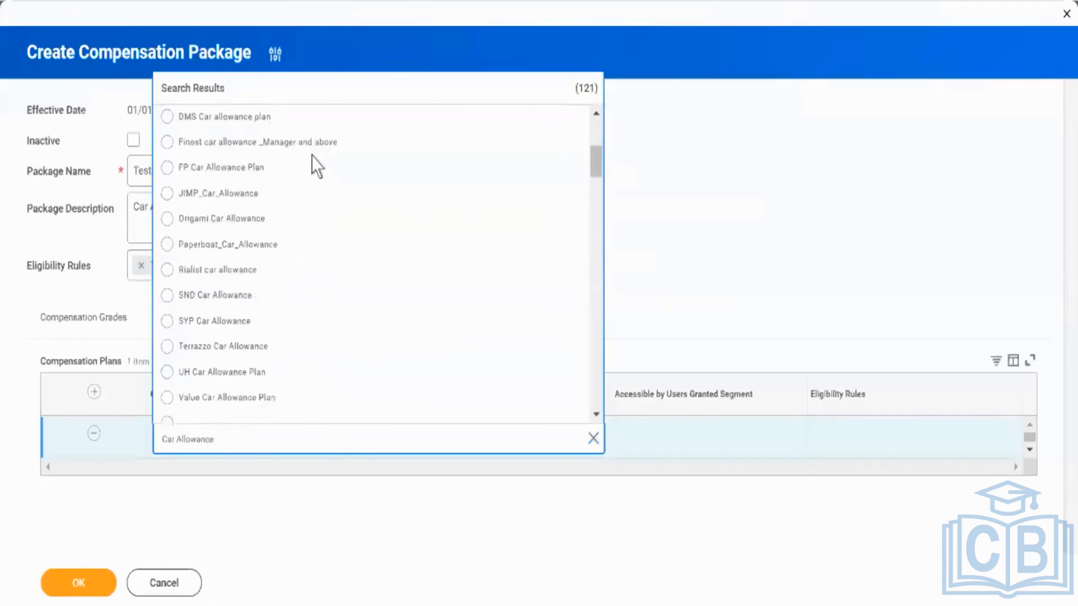
pyautogui.scroll(-4, 313, 157)
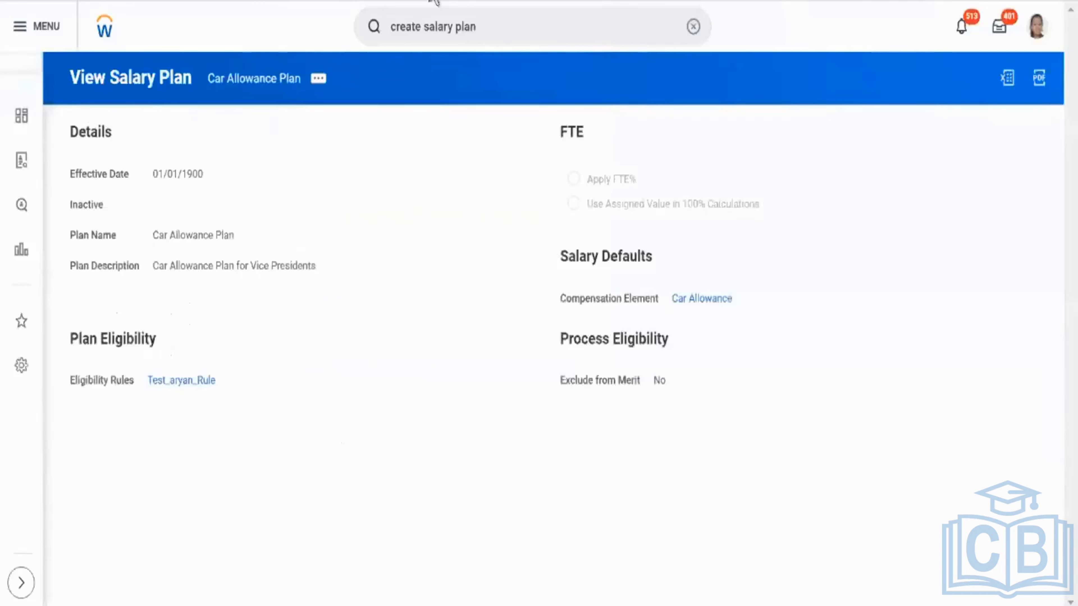
# Edit the Car Allowance Plan salary plan as of effective date 01/01/1900, rename it Car Allowance Plan Aryan, and save it
pyautogui.click(325, 85)
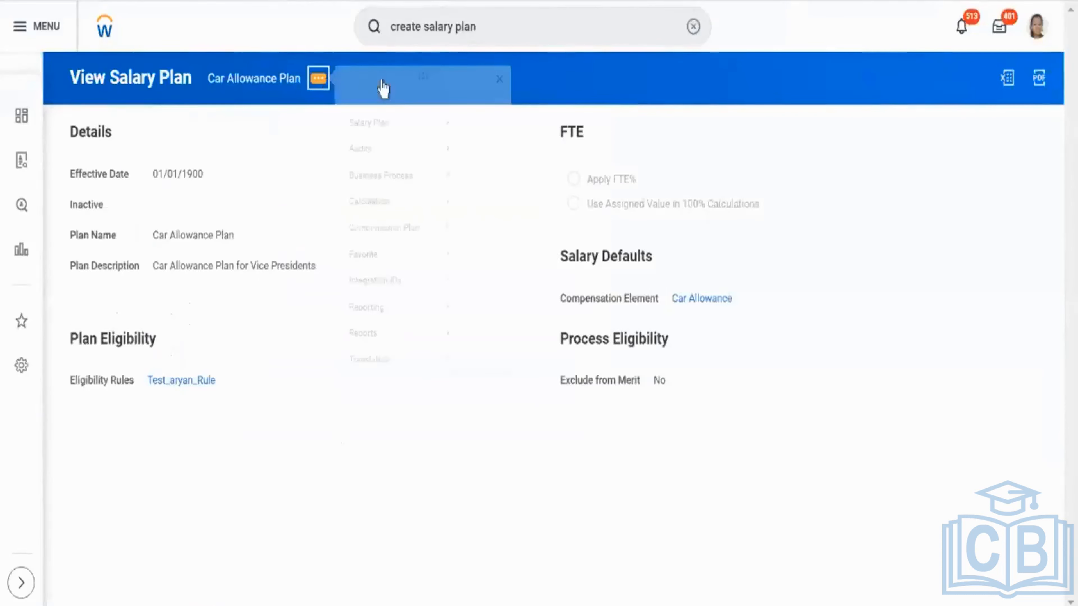
pyautogui.moveTo(404, 127)
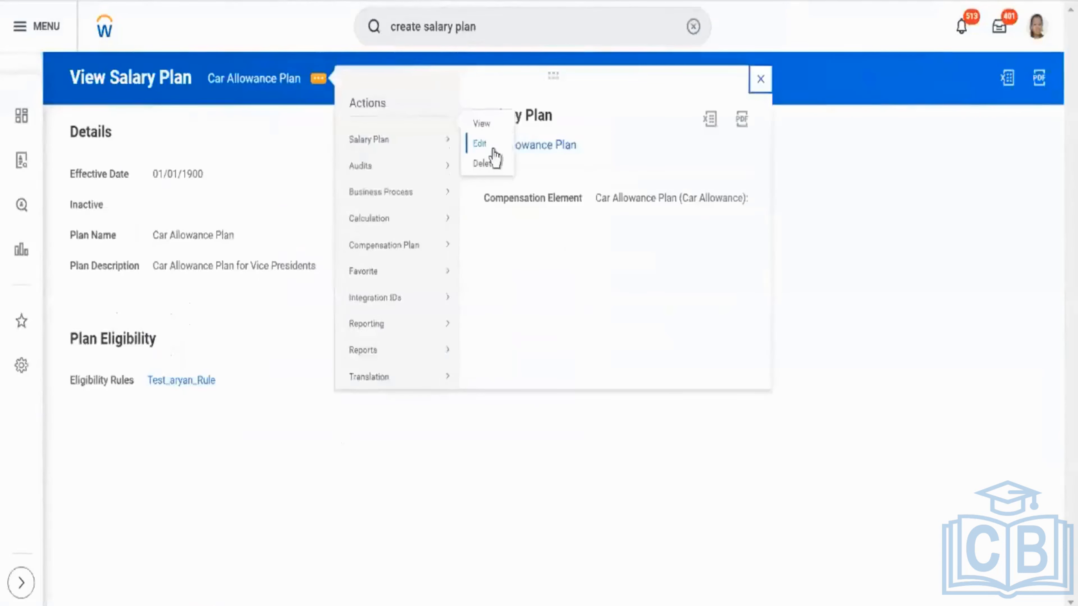
pyautogui.click(479, 143)
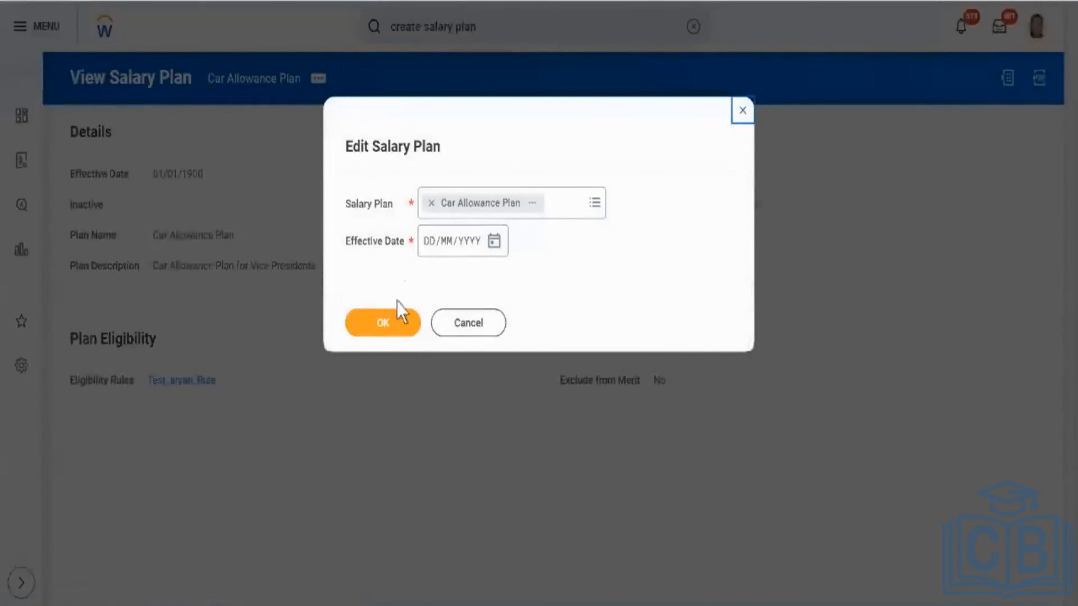
pyautogui.click(399, 322)
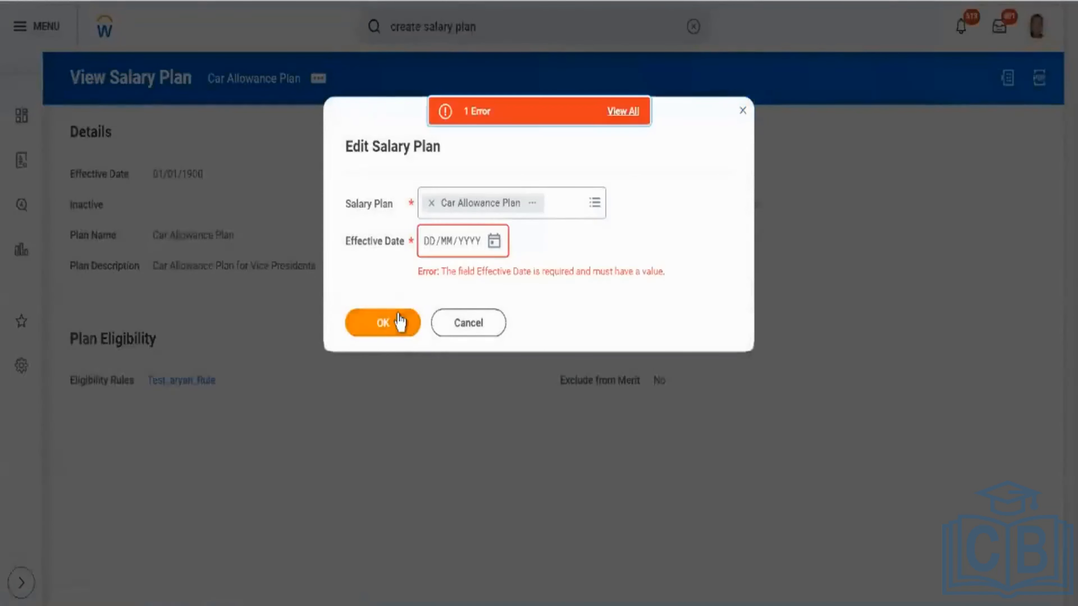
pyautogui.click(427, 250)
pyautogui.write('0101')
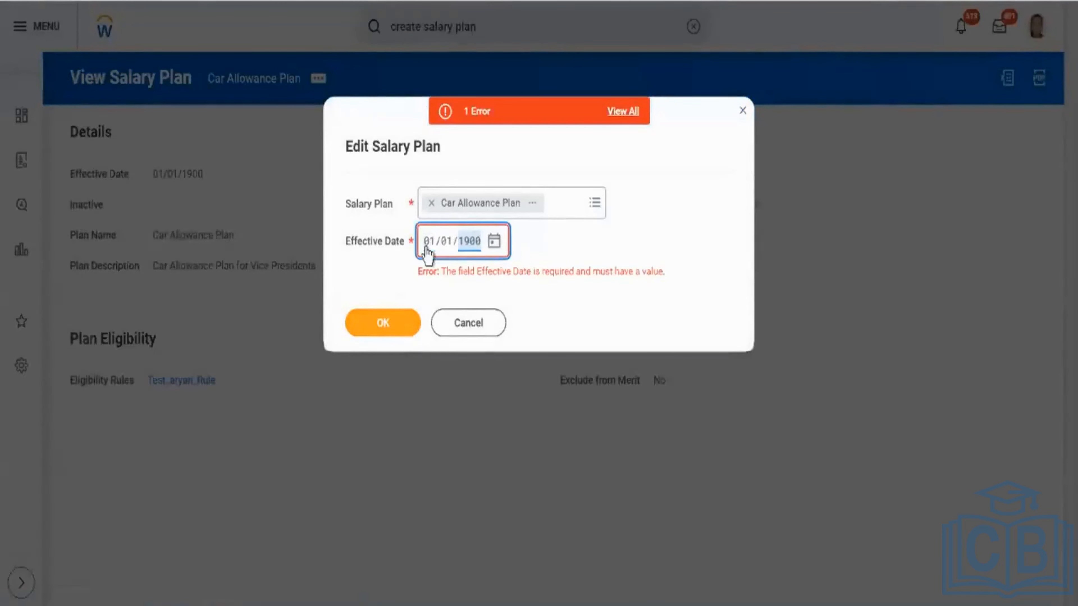
pyautogui.click(400, 324)
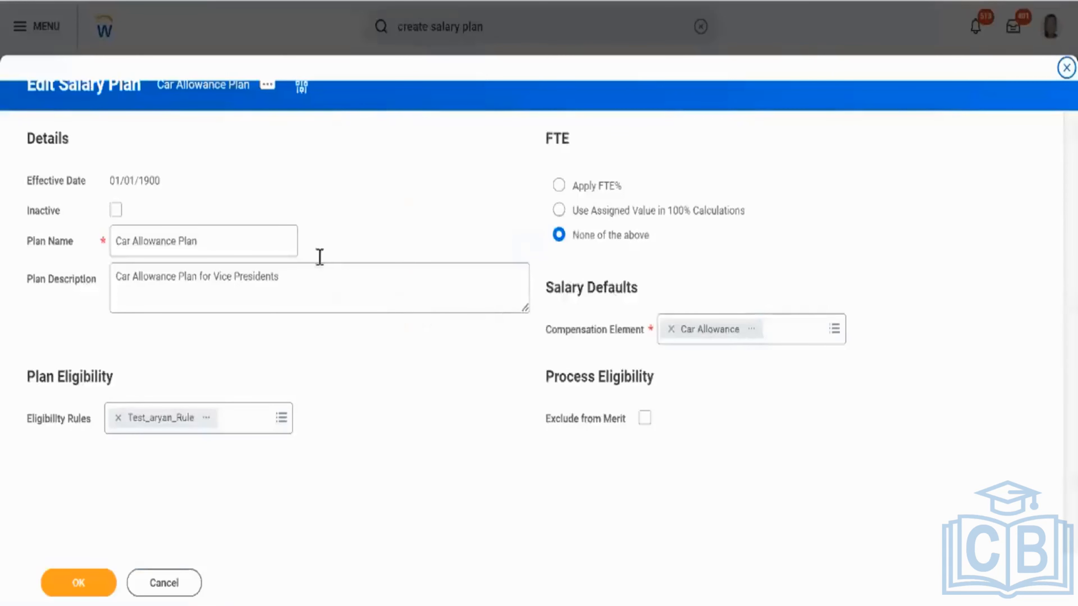
pyautogui.click(265, 234)
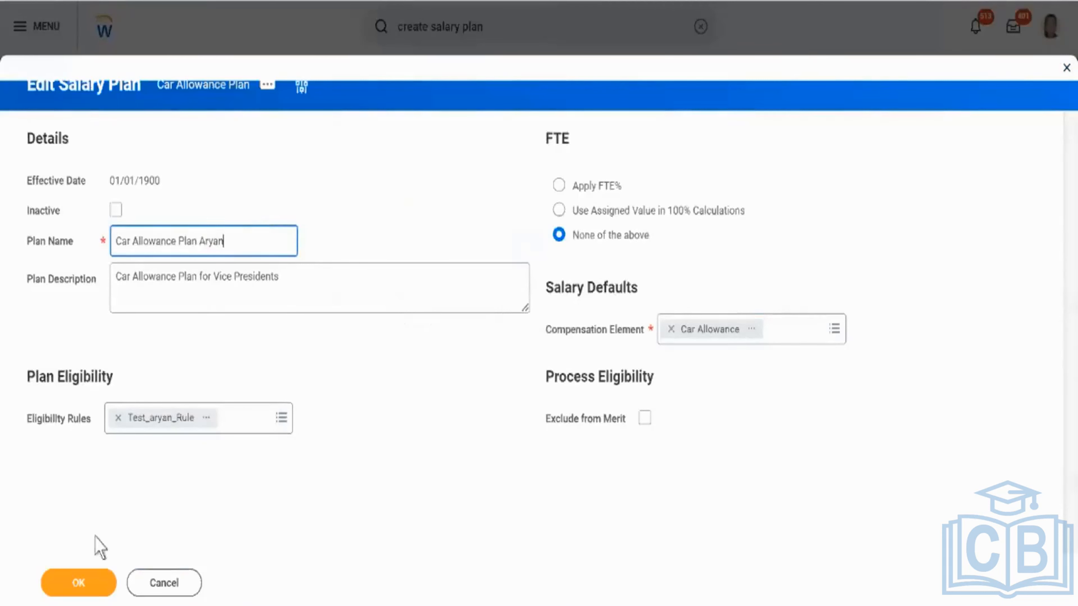
pyautogui.click(100, 588)
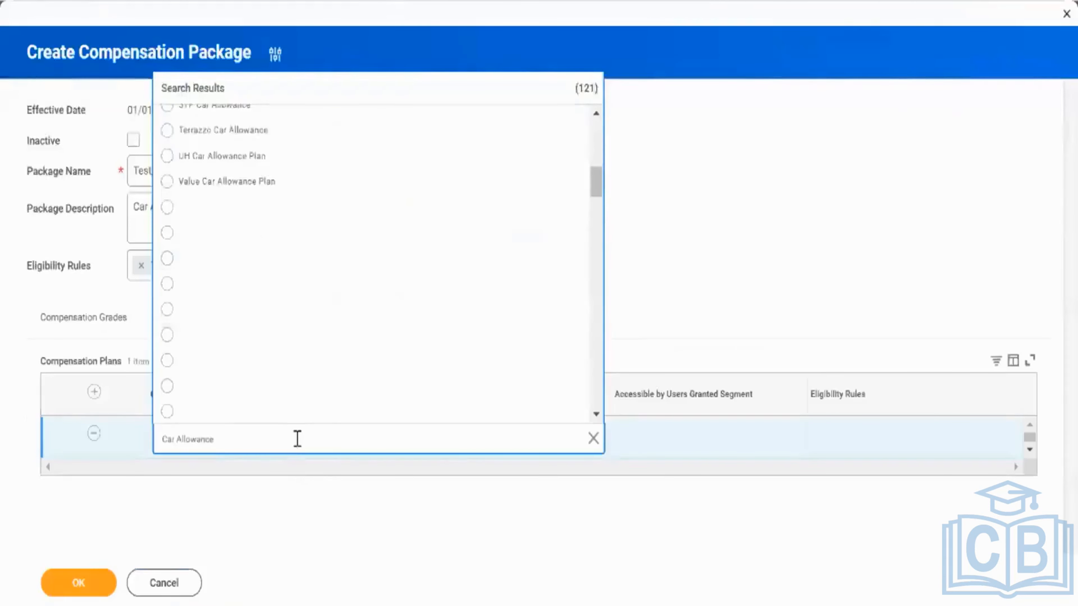
# Search the package's compensation plan row for "aryan", assign Car Allowance Plan Aryan, and save the package
pyautogui.click(299, 436)
pyautogui.write('aryan')
pyautogui.press('Return')
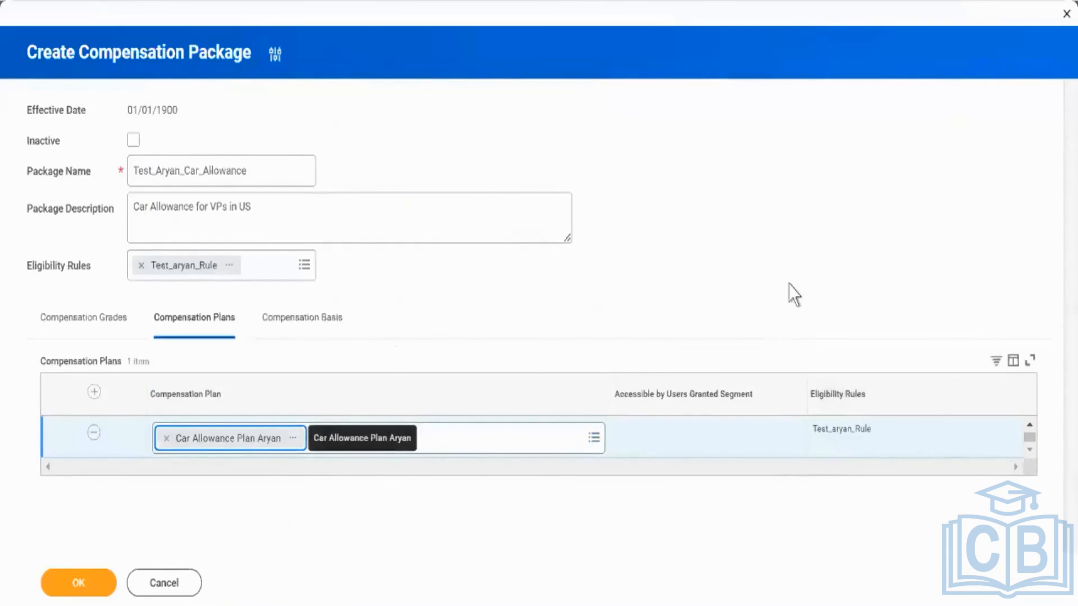
pyautogui.click(78, 584)
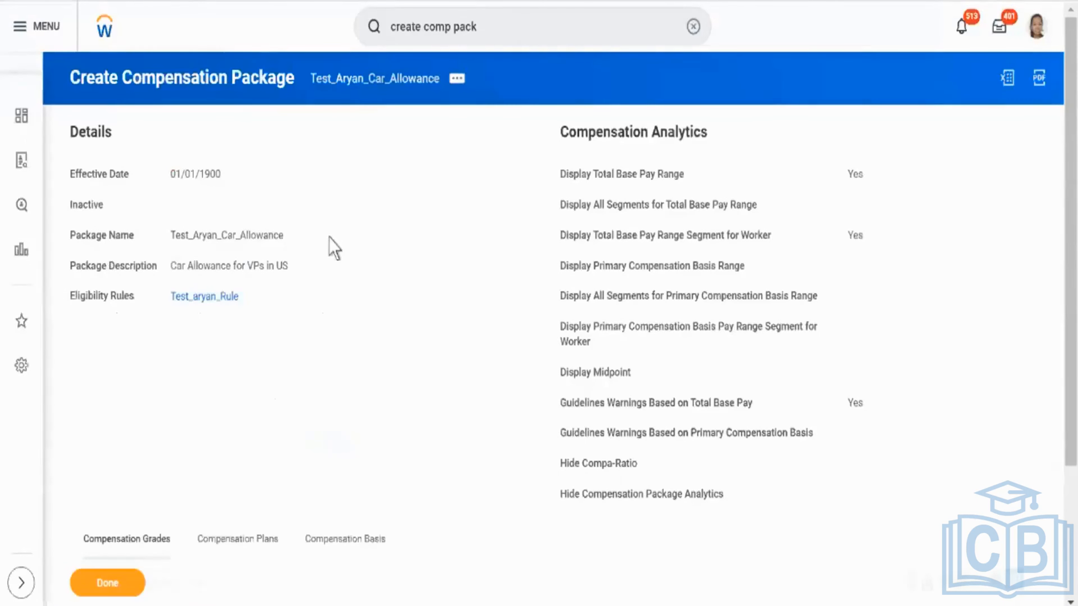
# Check the compensation plans, compensation basis and compensation grades of the saved package
pyautogui.scroll(-4, 332, 245)
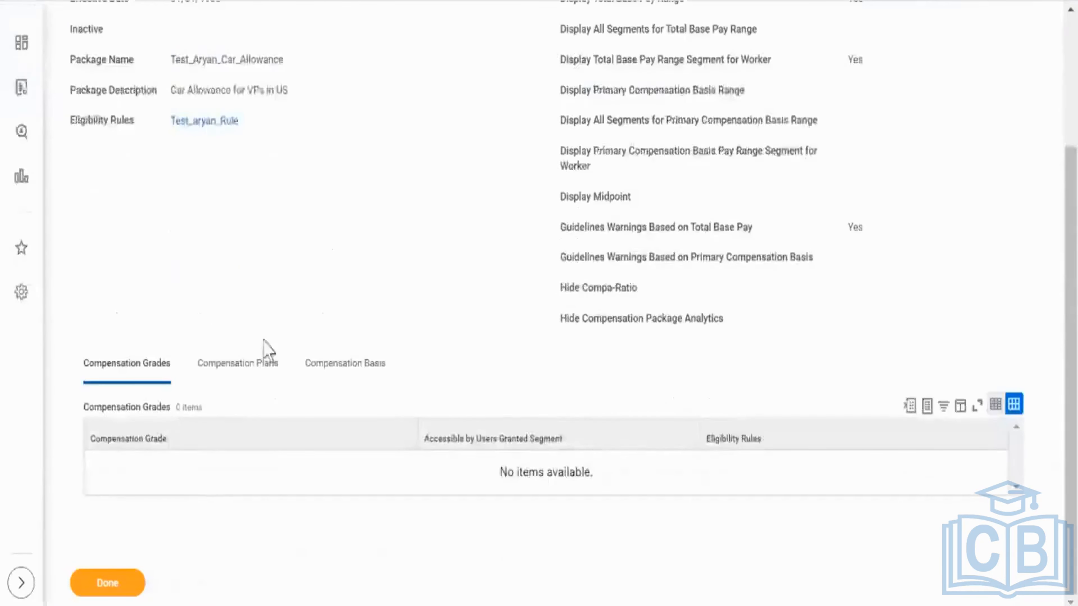
pyautogui.click(259, 362)
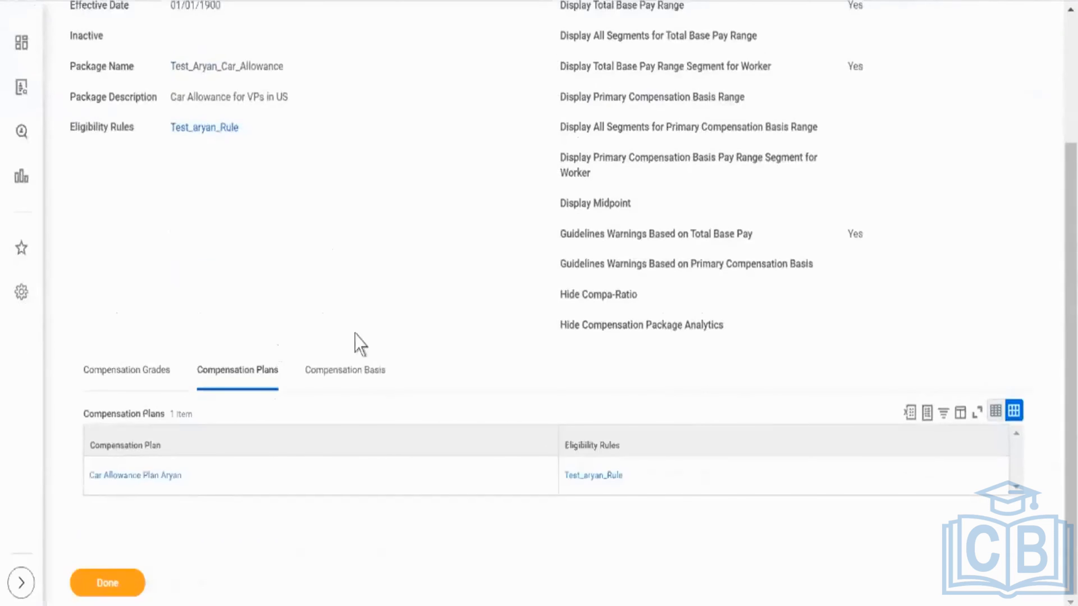
pyautogui.click(379, 374)
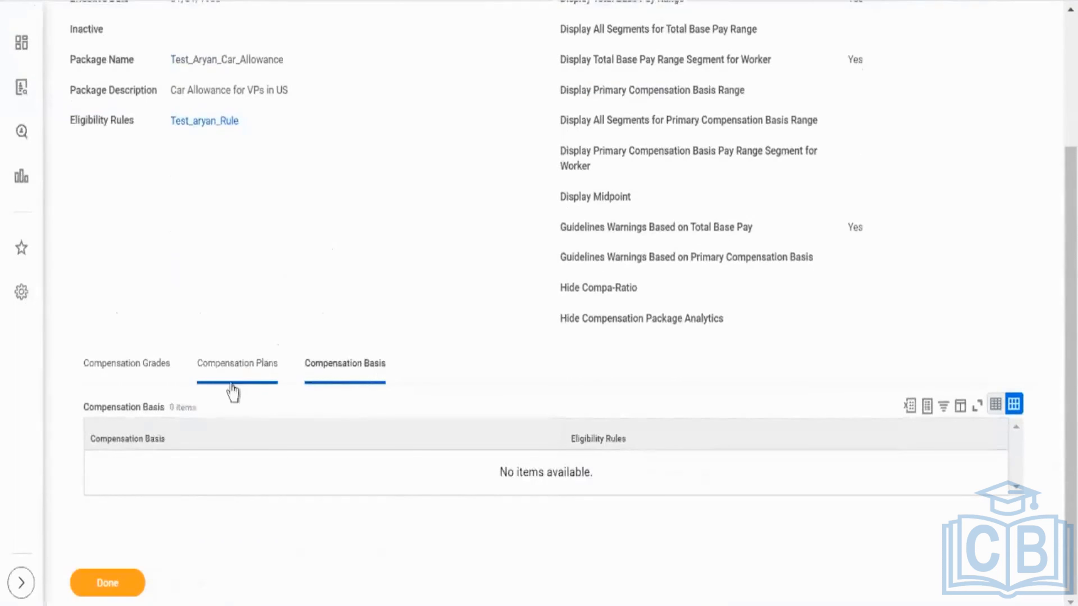
pyautogui.click(163, 372)
pyautogui.scroll(4, 489, 171)
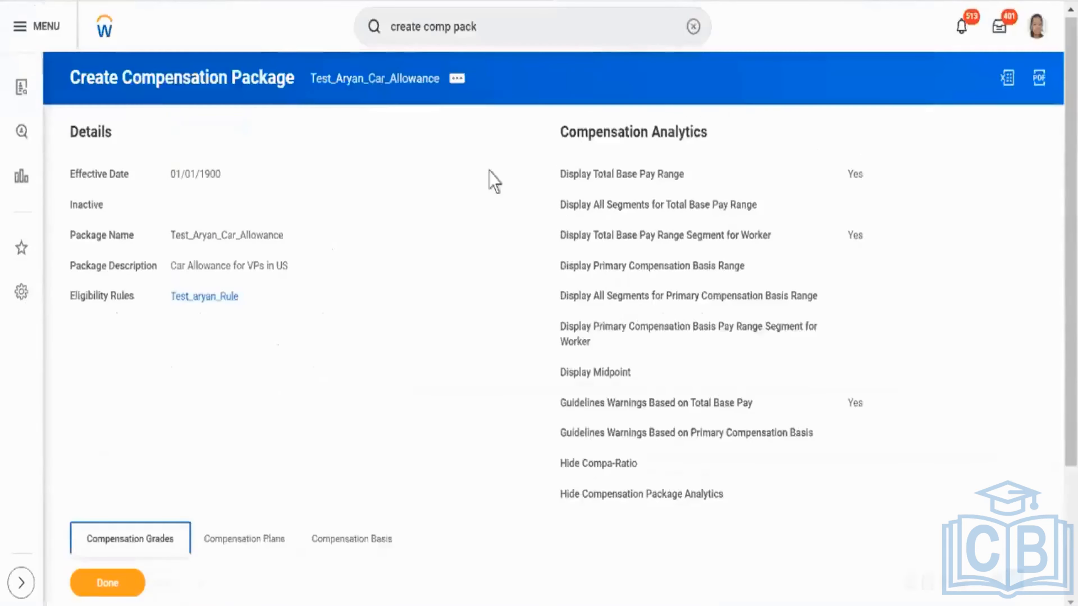
# Open the package Test_Aryan_Car_Allowance for editing with effective date 01/01/1900 and add an empty compensation grade row
pyautogui.click(457, 78)
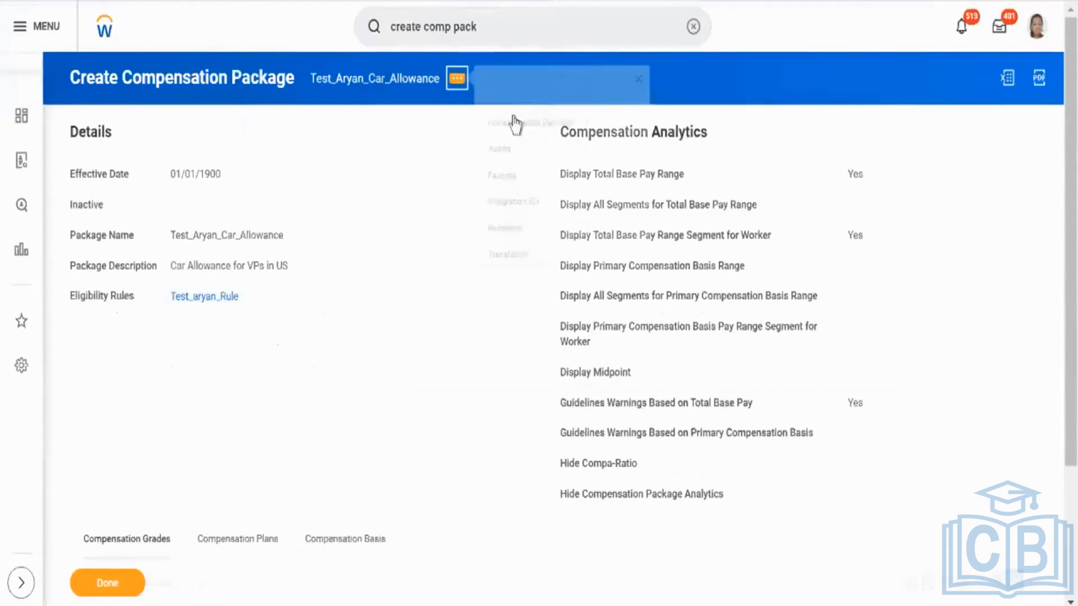
pyautogui.moveTo(514, 124)
pyautogui.click(620, 144)
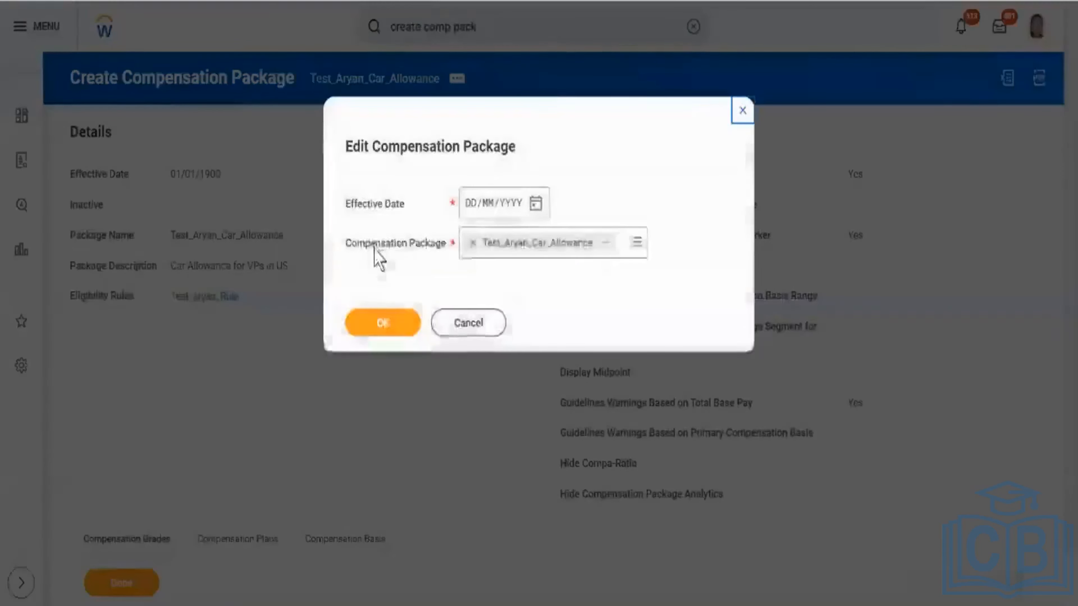
pyautogui.click(470, 213)
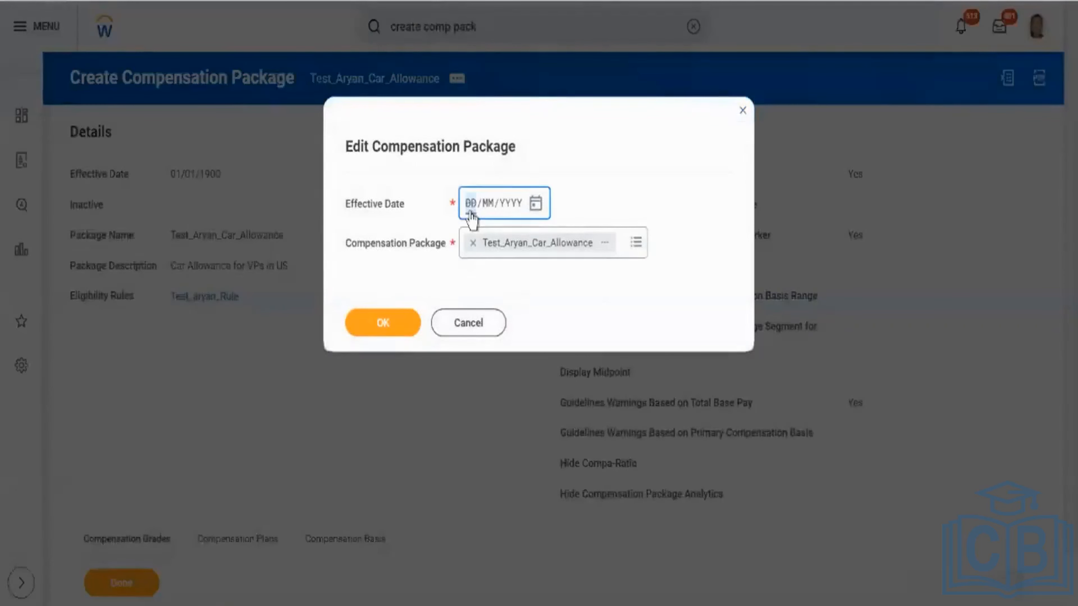
pyautogui.write('0101')
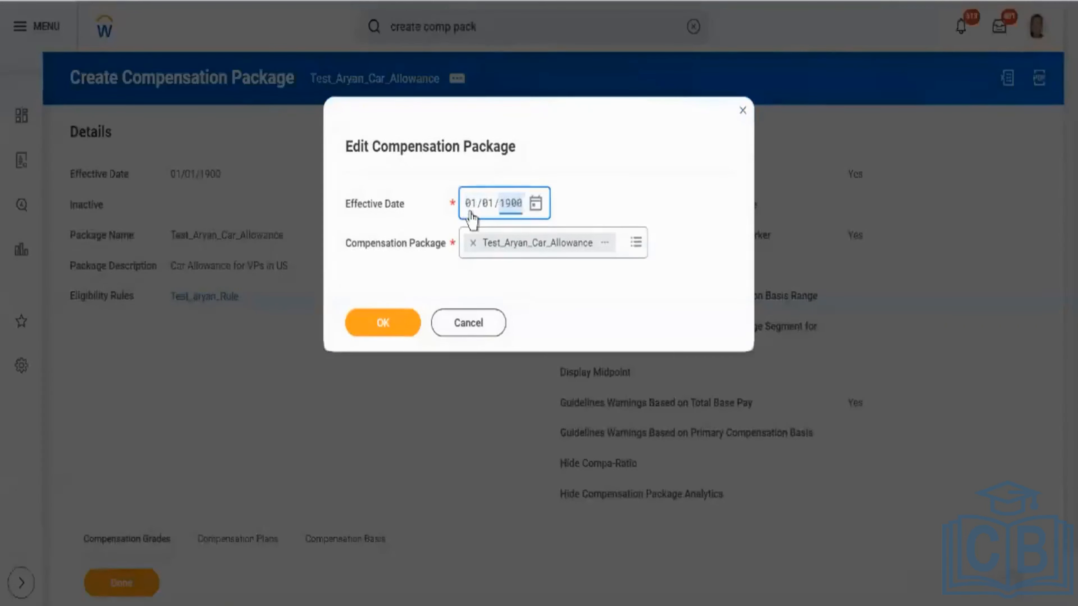
pyautogui.click(393, 325)
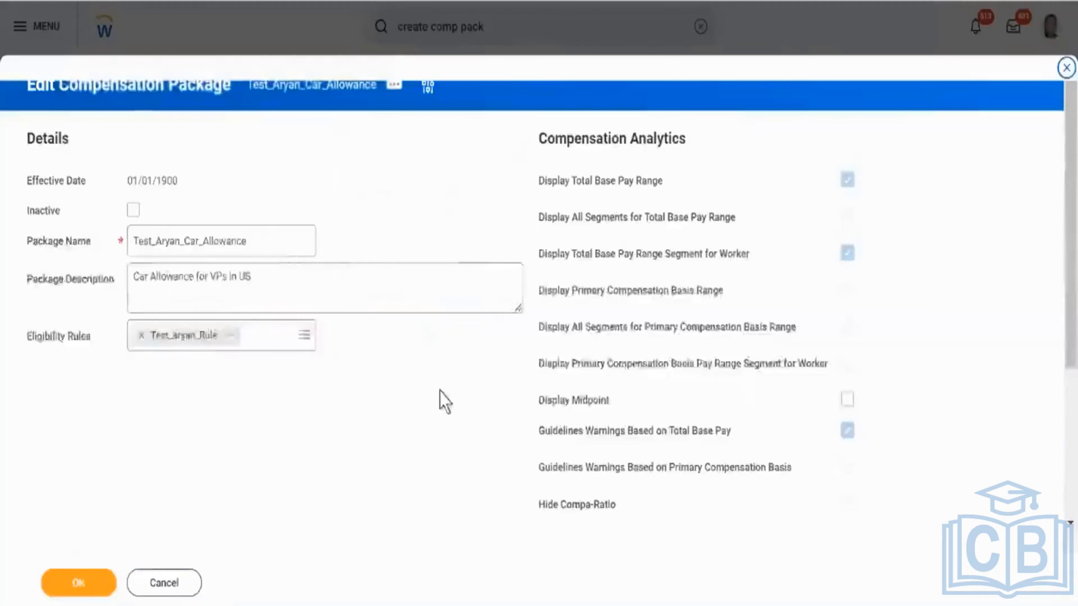
pyautogui.scroll(-5, 440, 393)
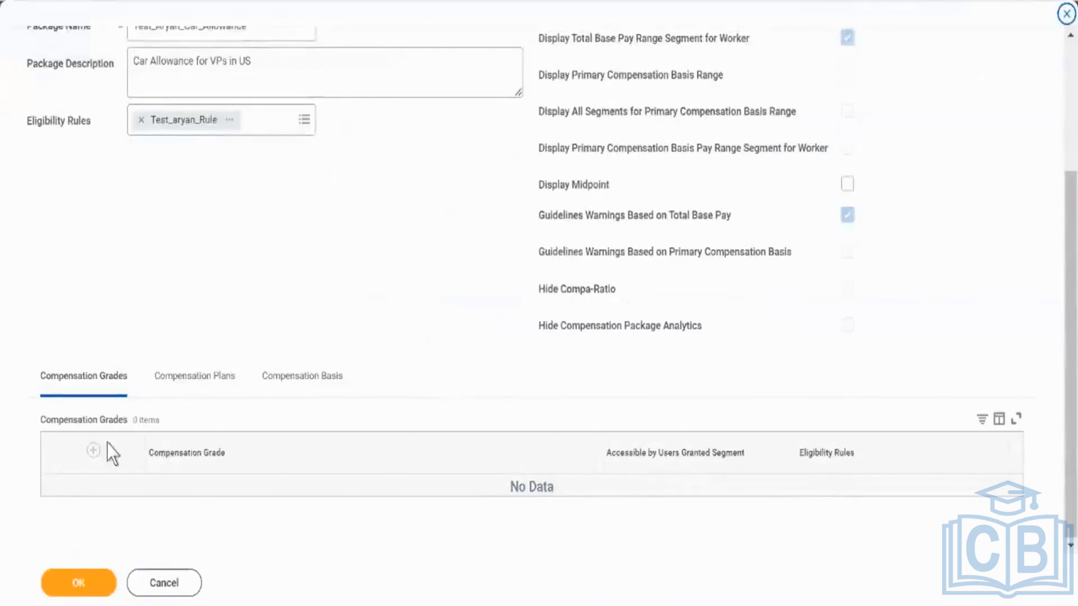
pyautogui.click(94, 451)
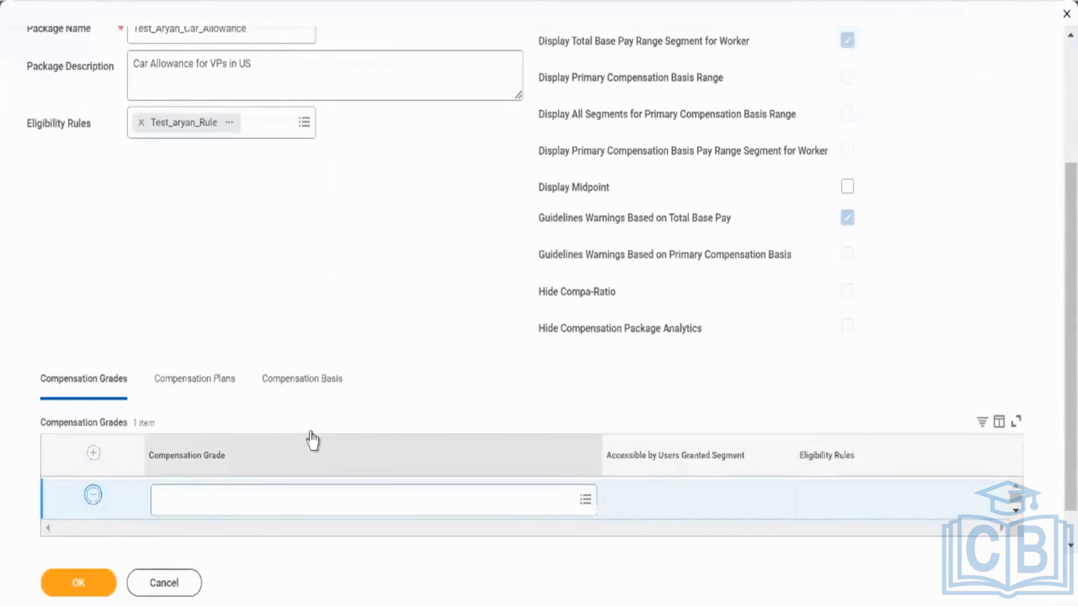
# Add a compensation basis row to the package and search it for "car" and "allowance"
pyautogui.click(306, 378)
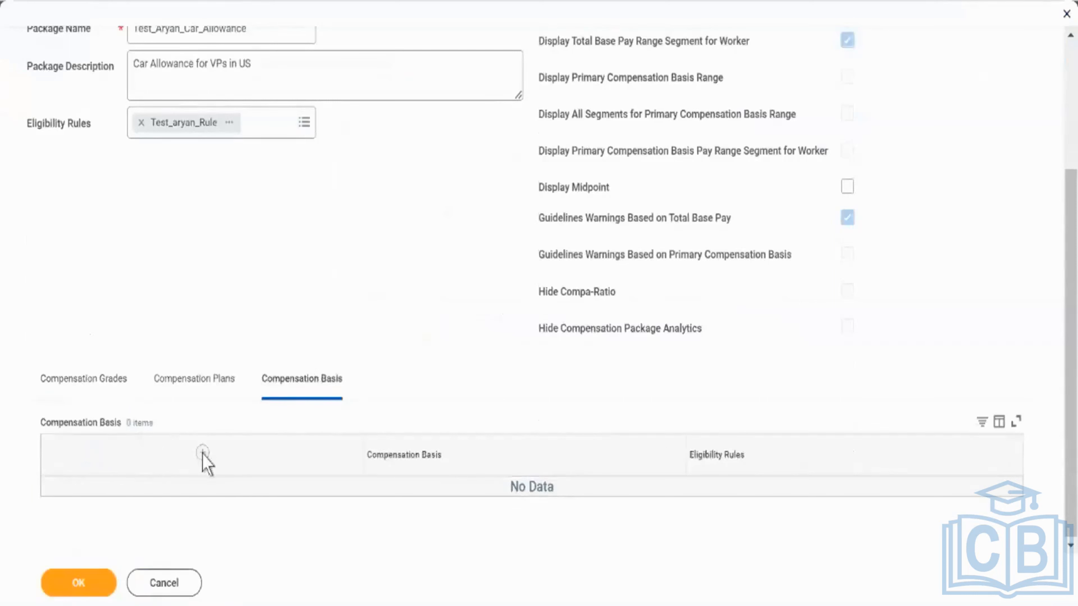
pyautogui.click(99, 452)
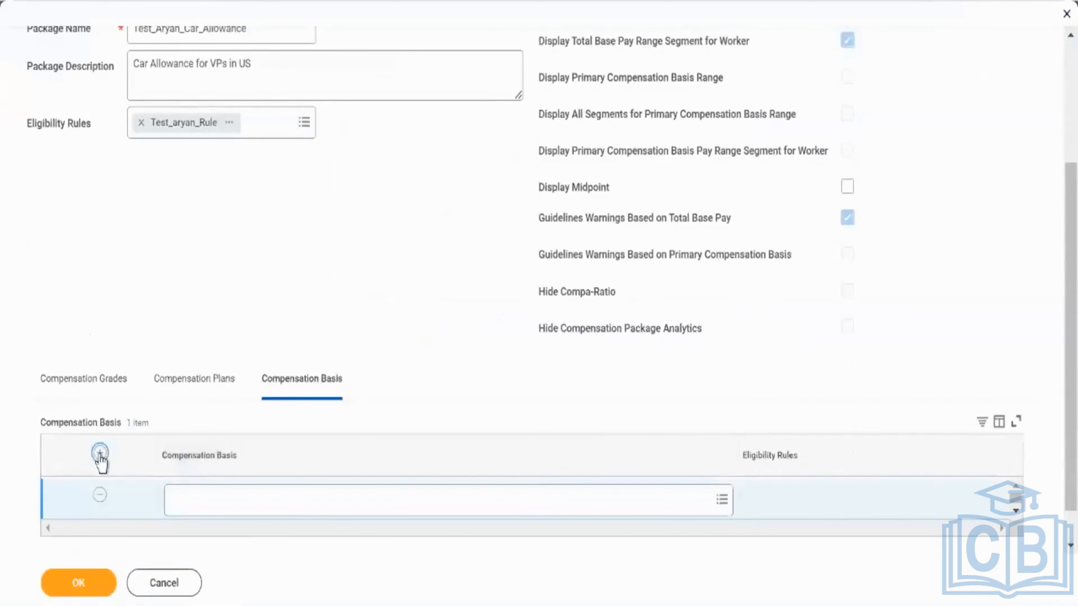
pyautogui.click(322, 501)
pyautogui.write('car')
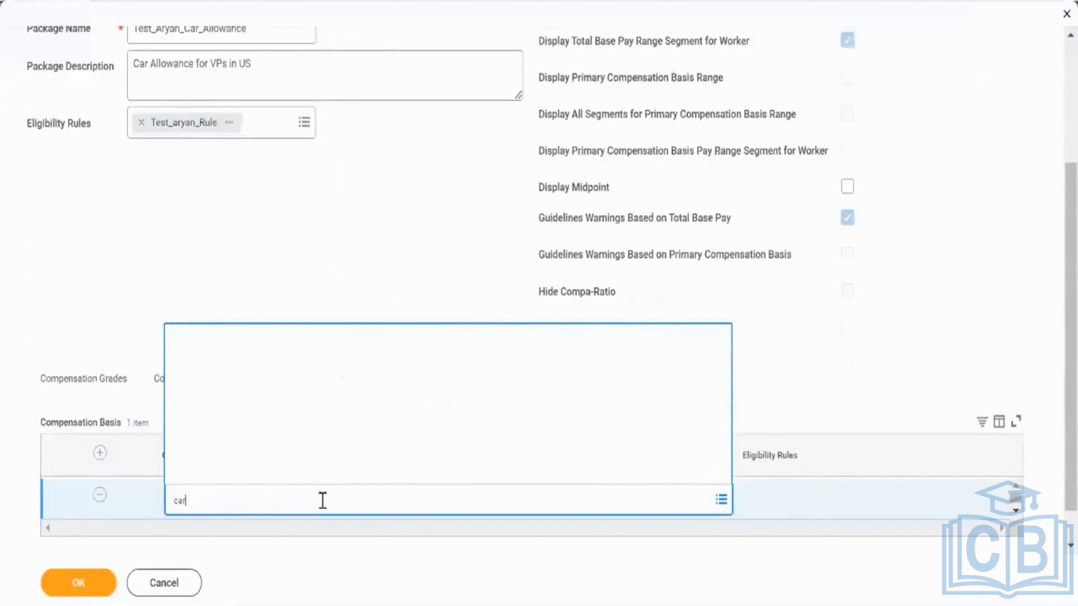
pyautogui.write('allo')
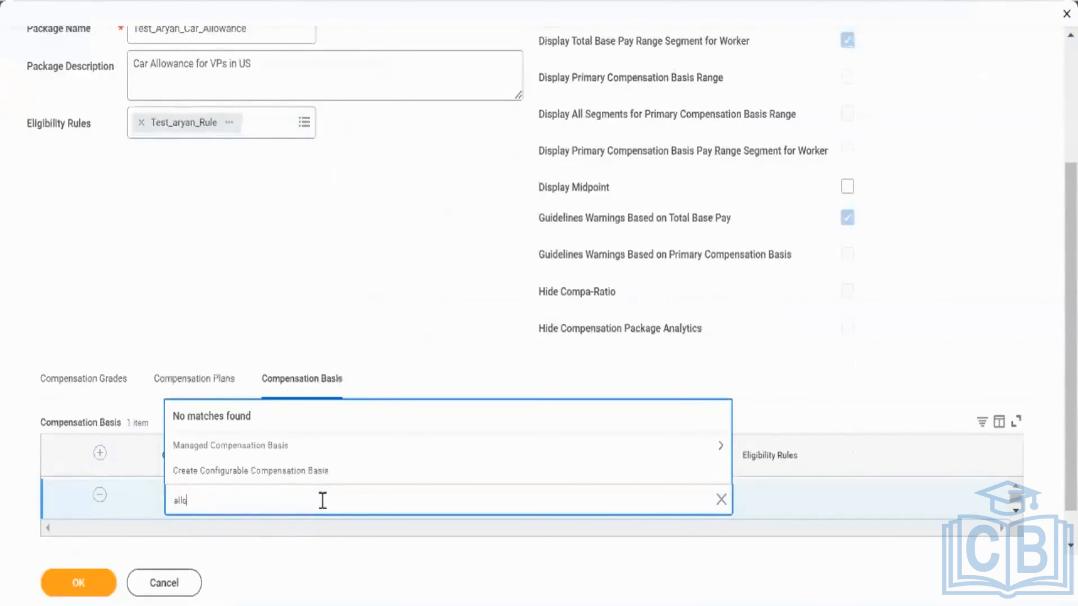
pyautogui.write('wance')
pyautogui.press('Return')
pyautogui.write('car')
# Assign Total Compensation from the managed compensation bases as the package's compensation basis and save the package
pyautogui.click(326, 447)
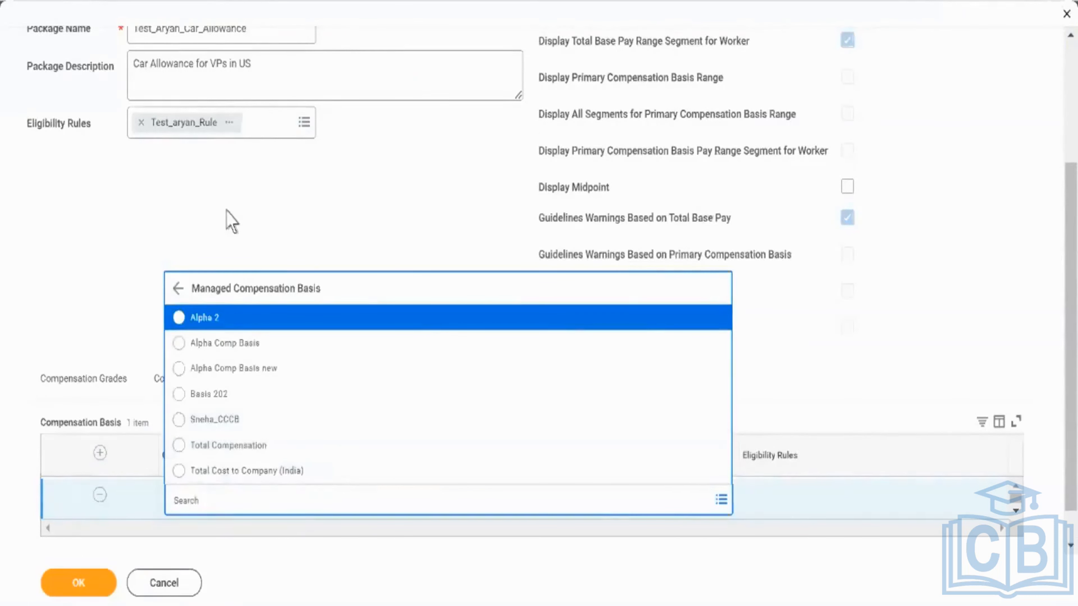
pyautogui.click(181, 451)
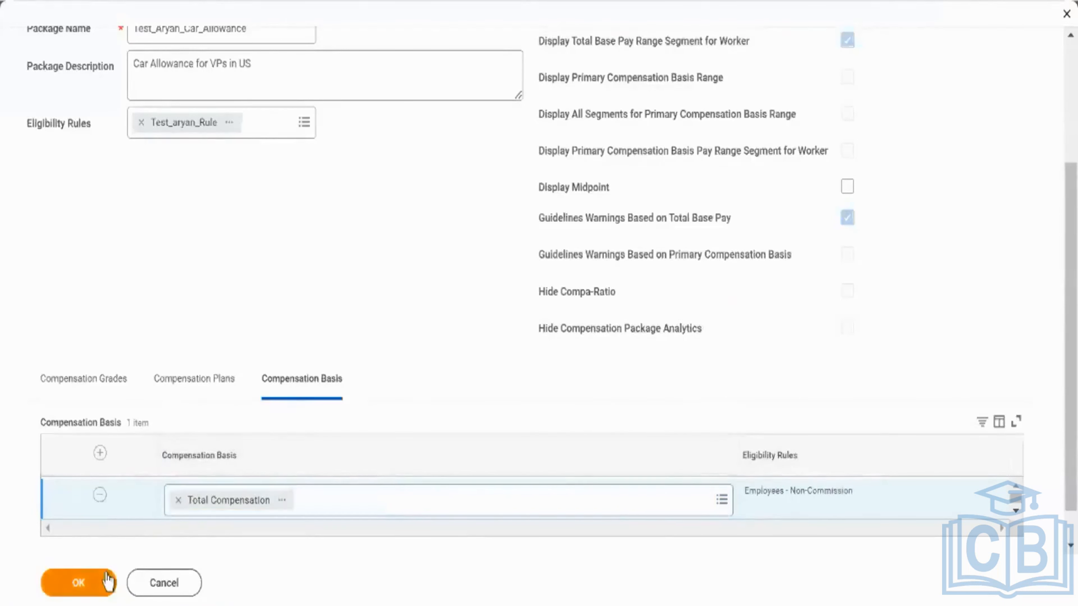
pyautogui.click(106, 582)
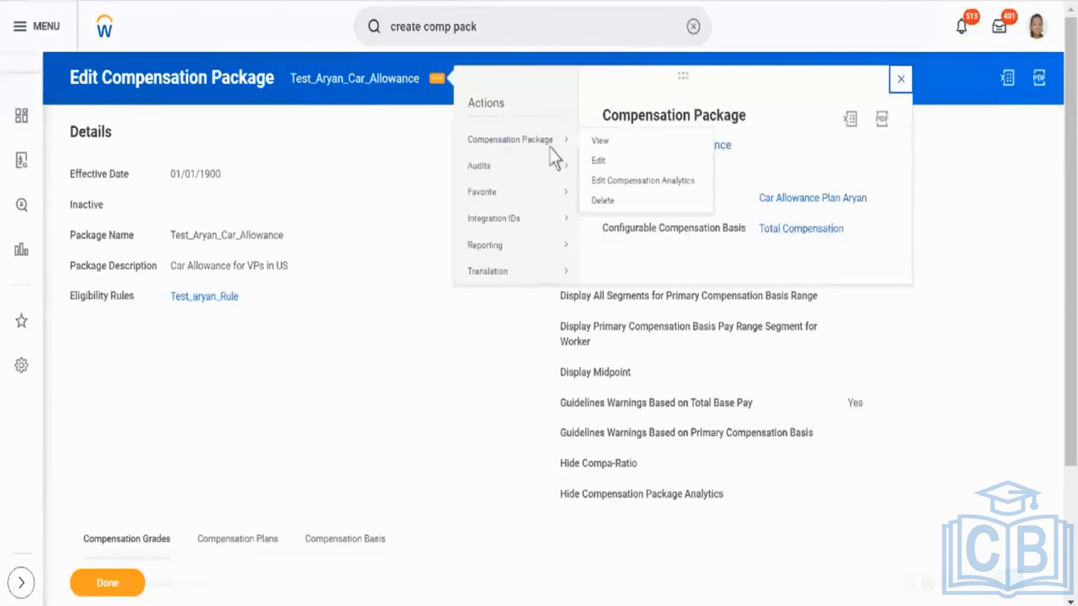
# Reopen the package Test_Aryan_Car_Allowance for editing with effective date 01/01/1900
pyautogui.click(602, 161)
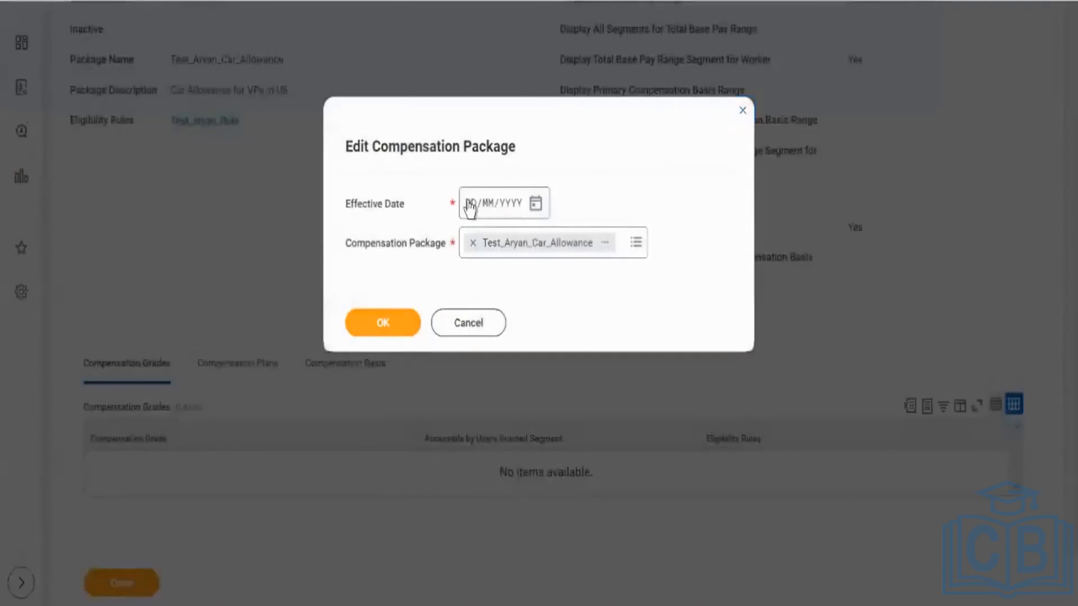
pyautogui.click(470, 205)
pyautogui.write('01019')
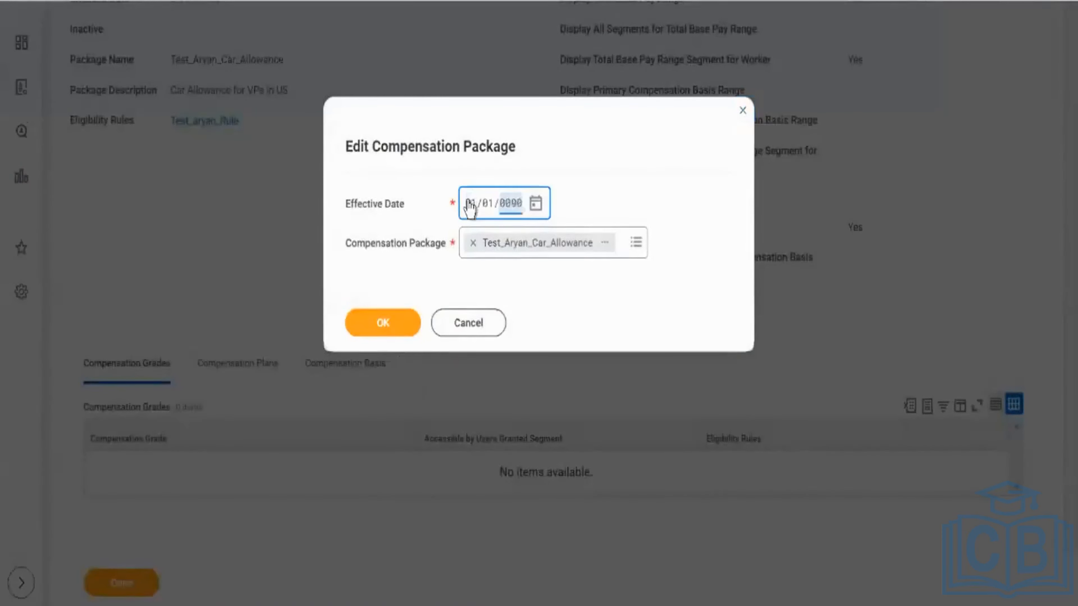
pyautogui.click(470, 206)
pyautogui.write('0101')
pyautogui.click(403, 325)
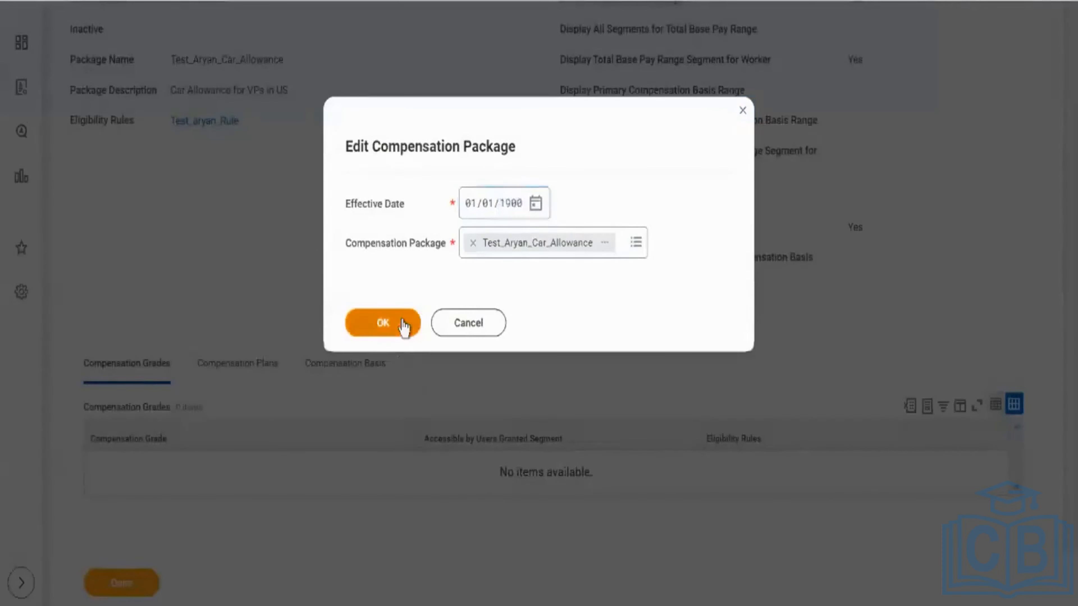
pyautogui.click(402, 321)
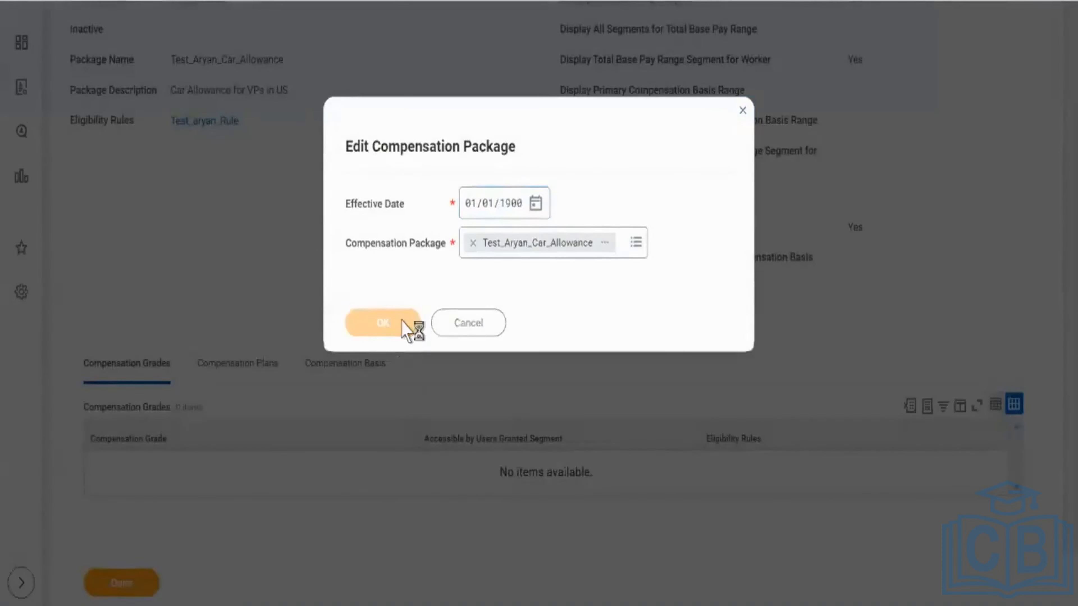
# Add a compensation grade row to the package and search it for "car allo"
pyautogui.scroll(-5, 403, 329)
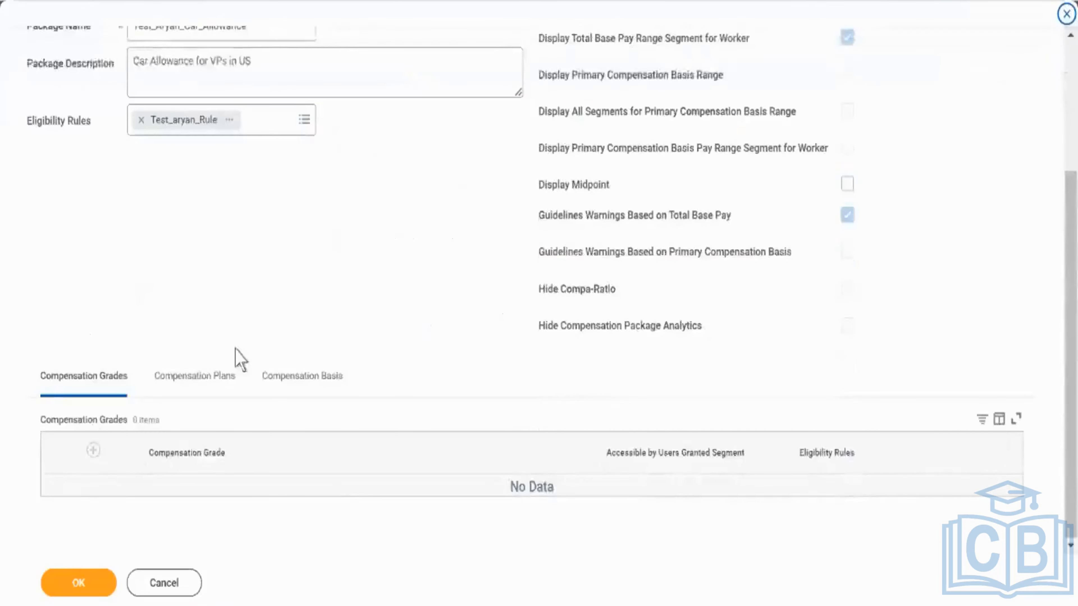
pyautogui.click(93, 451)
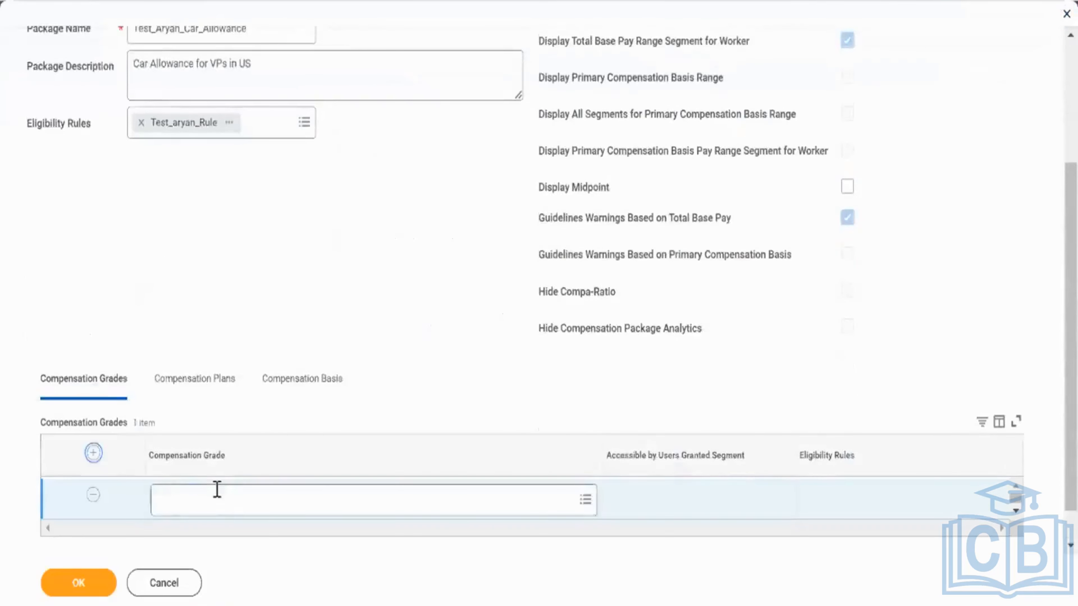
pyautogui.click(217, 490)
pyautogui.write('car allo')
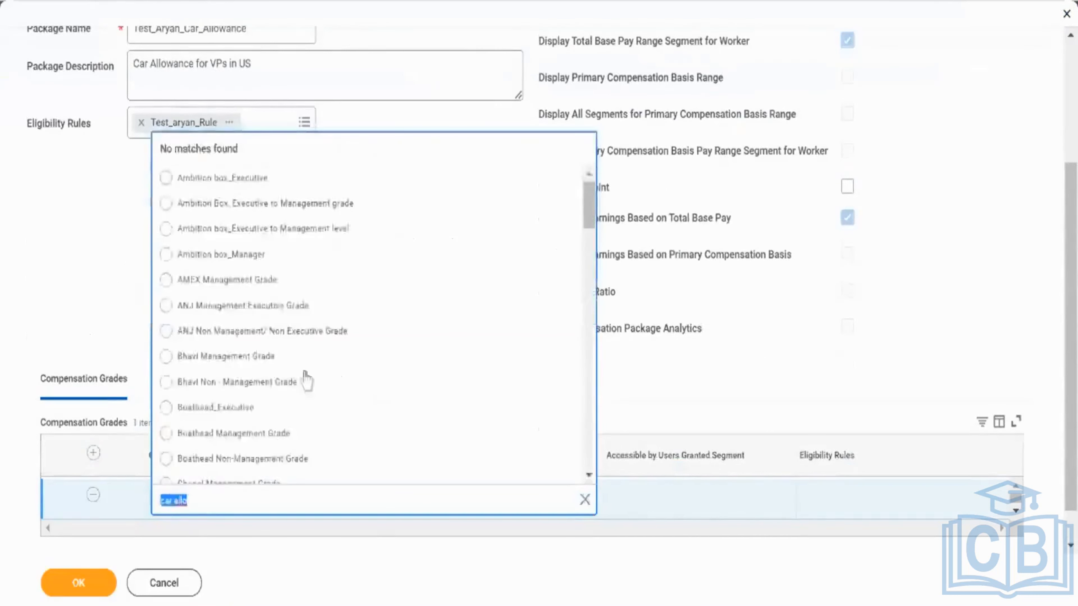
# Try to assign a compensation grade by searching for "car" and check the details of the picked entry
pyautogui.write('car')
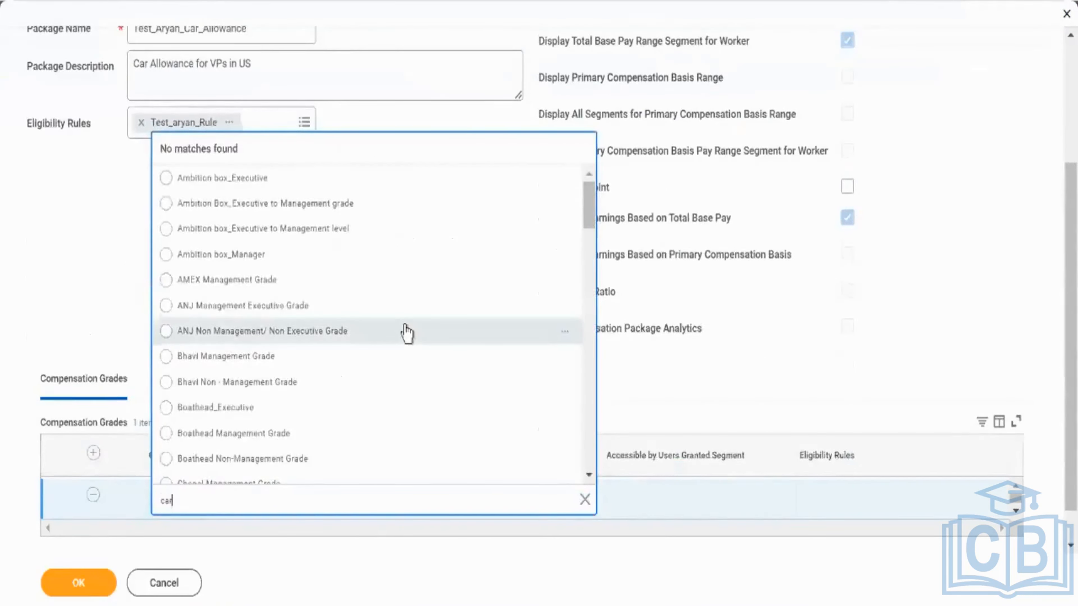
pyautogui.press('Return')
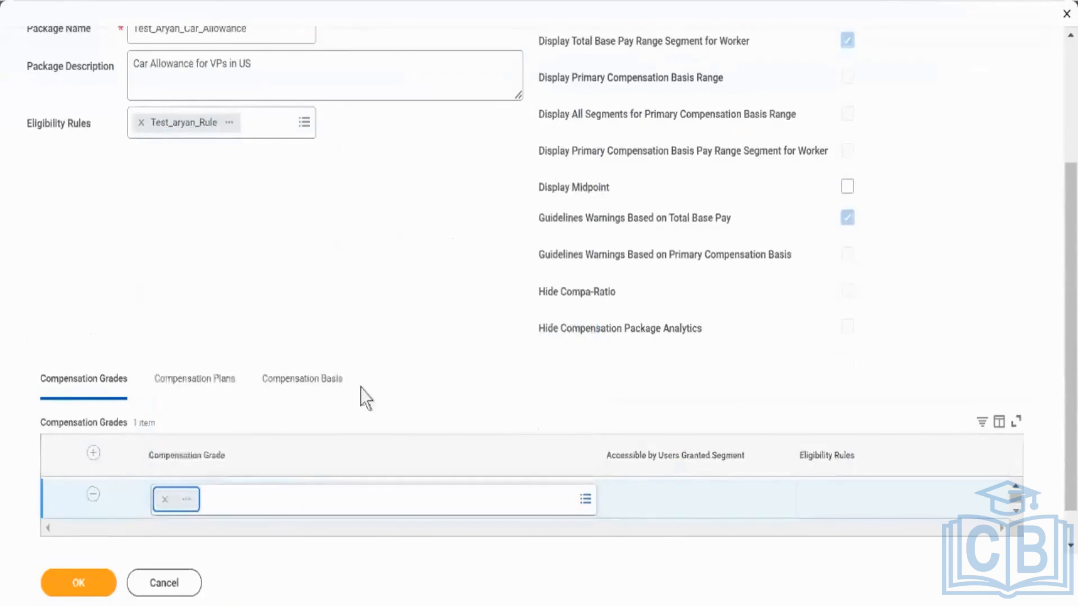
pyautogui.click(187, 501)
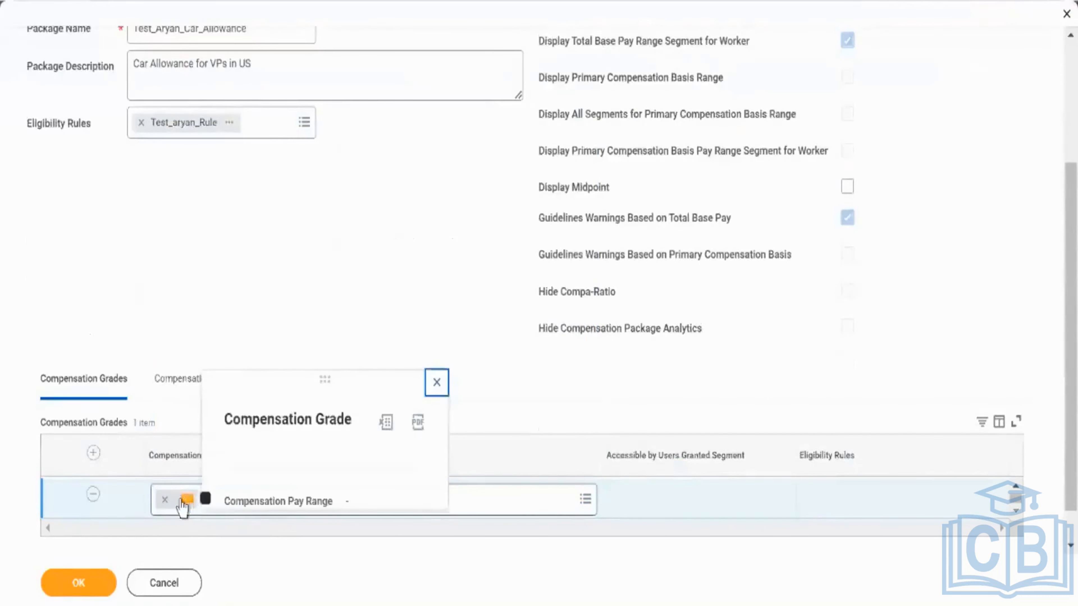
pyautogui.click(165, 499)
pyautogui.write('ca')
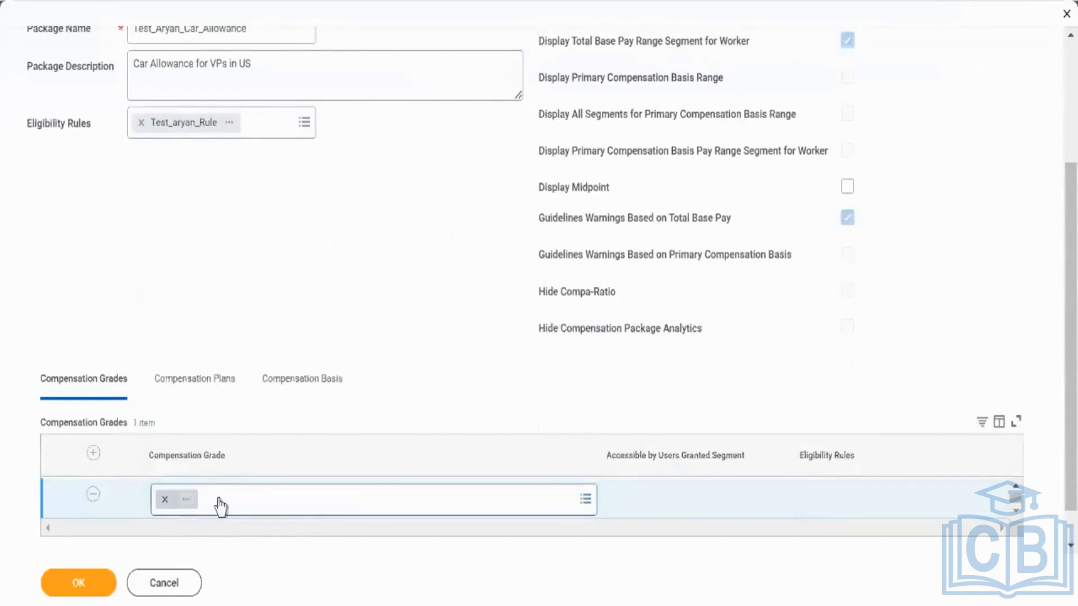
# Assign Test_Aryan_Manager as the package's compensation grade, check its details and save the package
pyautogui.click(234, 497)
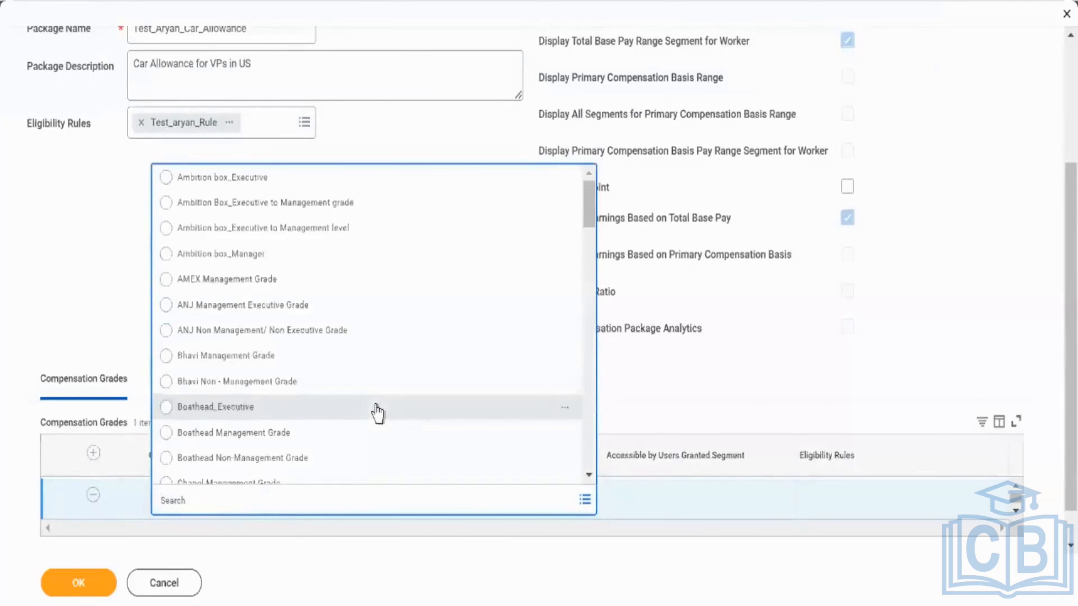
pyautogui.scroll(-8, 376, 414)
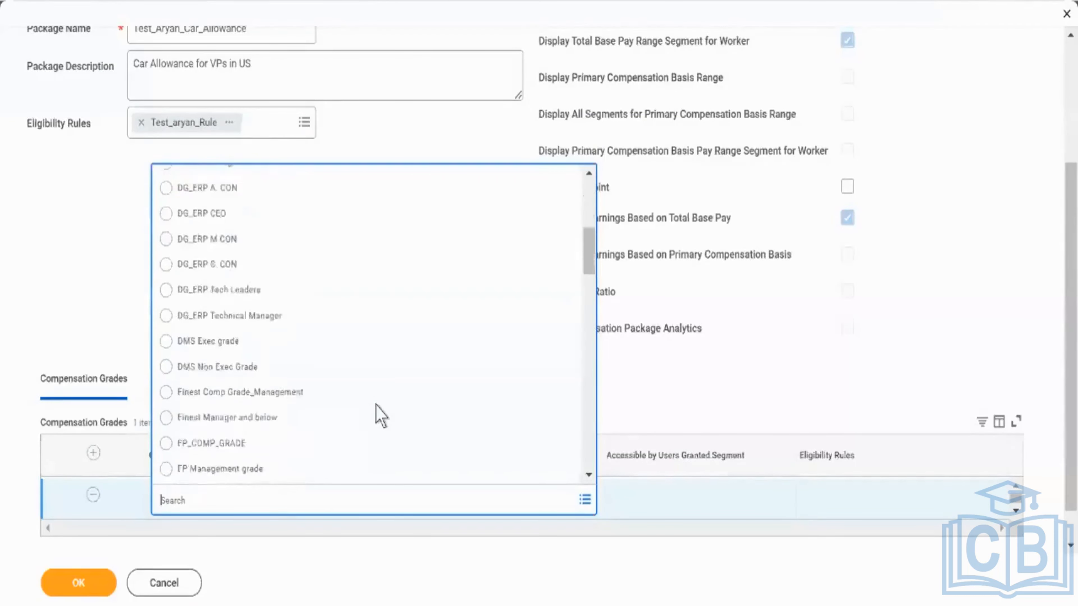
pyautogui.scroll(-6, 381, 416)
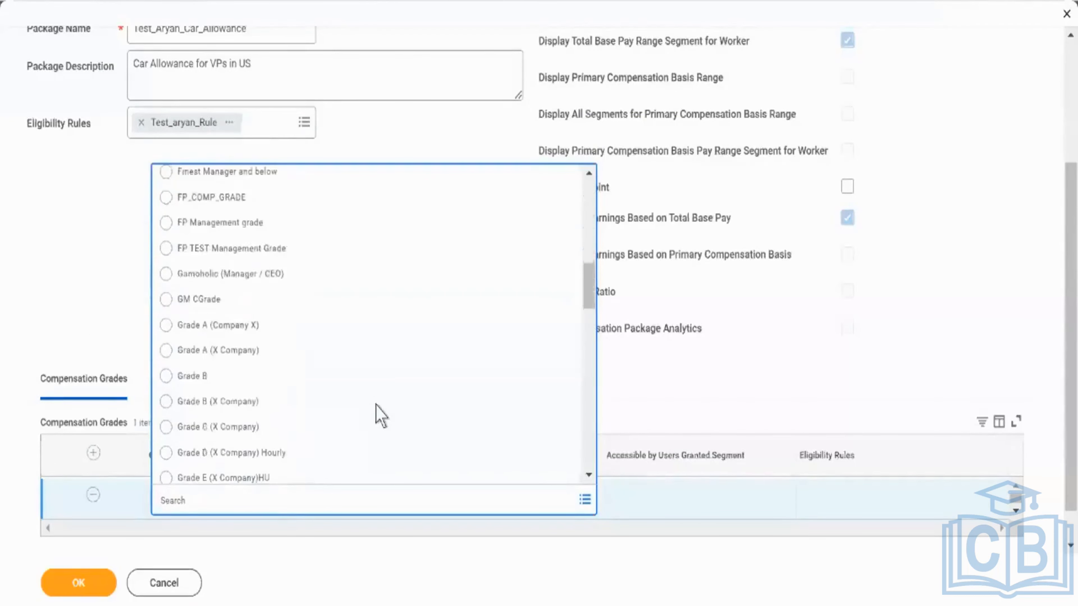
pyautogui.scroll(-5, 381, 416)
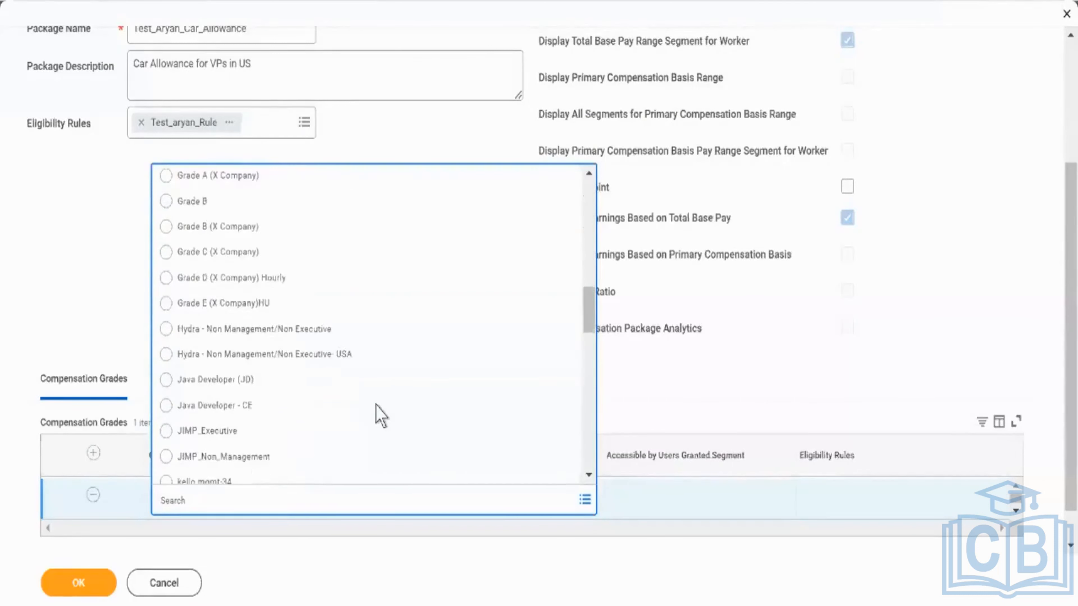
pyautogui.write('arya')
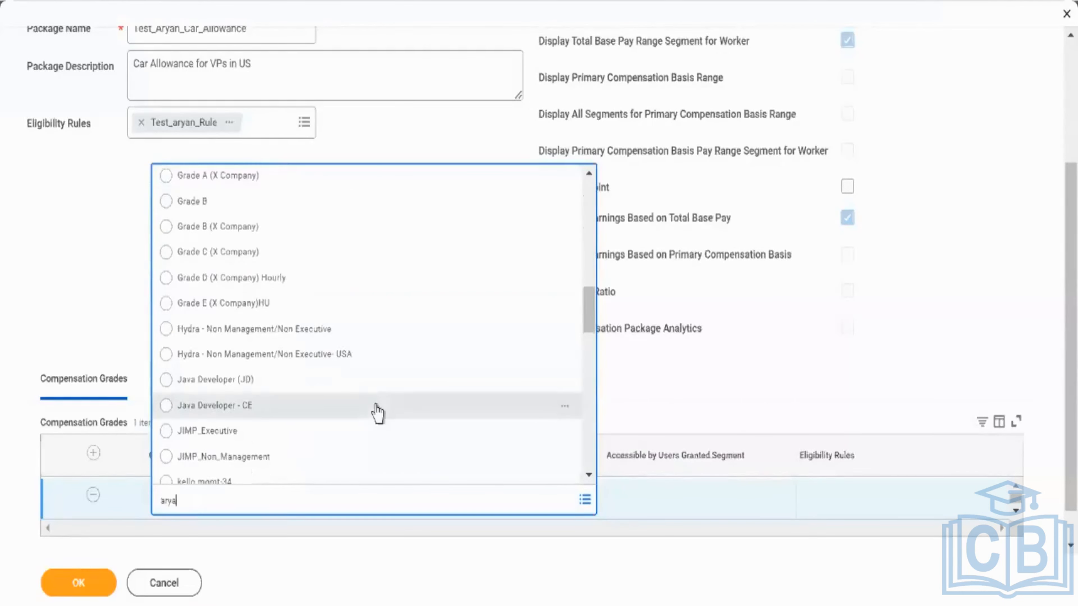
pyautogui.write('n')
pyautogui.press('Return')
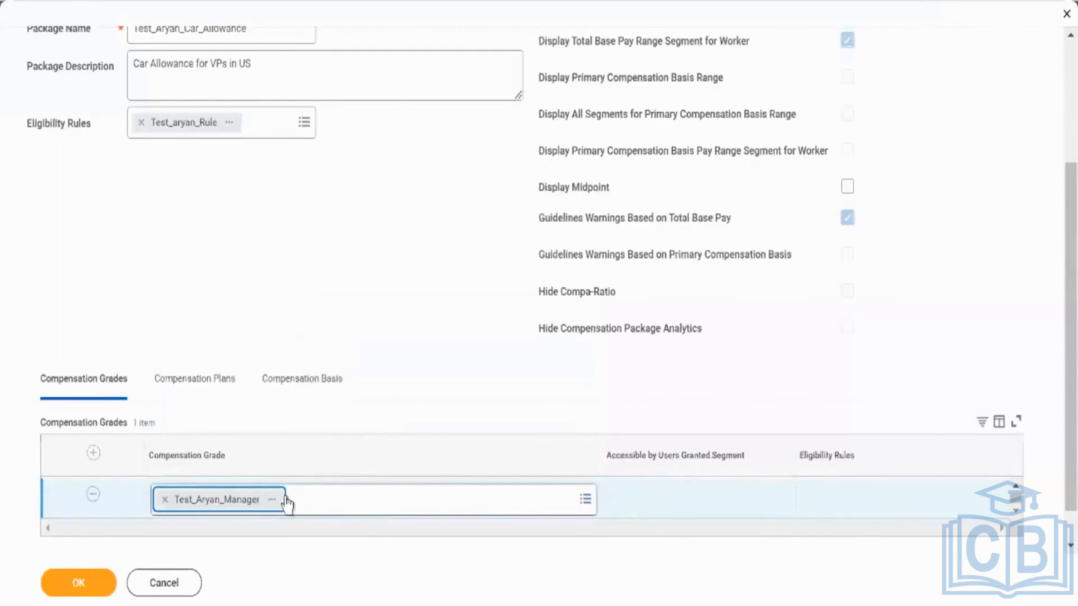
pyautogui.click(273, 501)
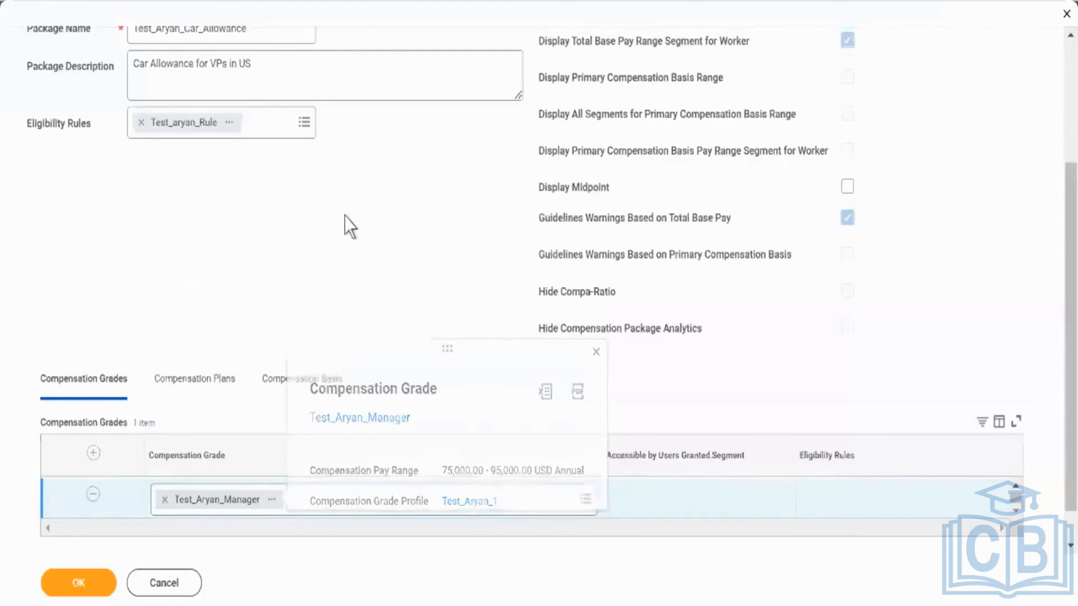
pyautogui.click(84, 580)
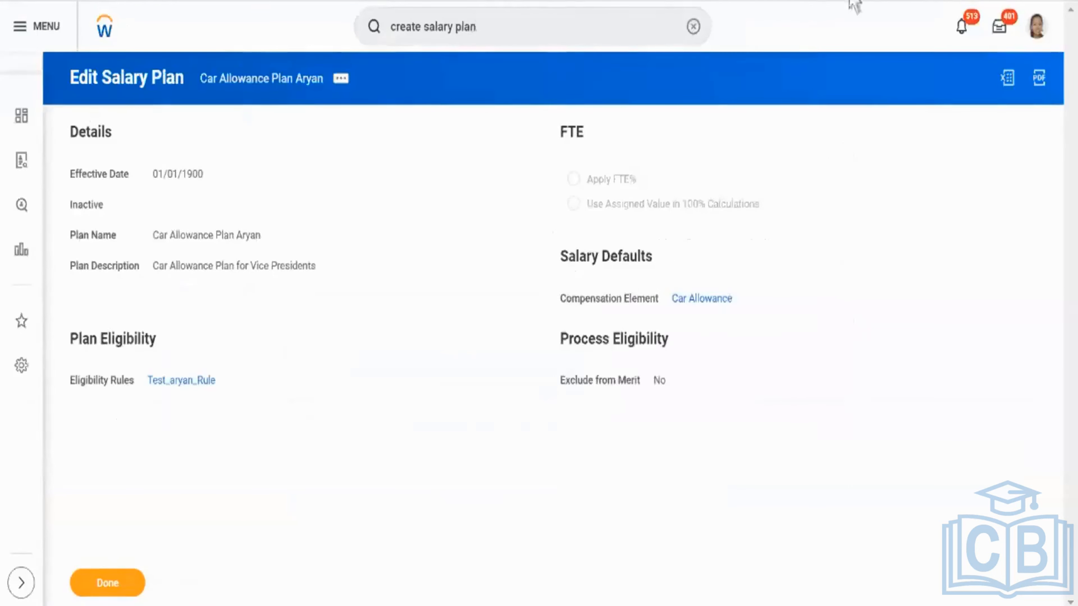
# Duplicate the browser tab of the edited compensation package and dismiss the Edit and Create Compensation Package dialogs in the copy
pyautogui.click(834, 0)
pyautogui.rightClick(825, 0)
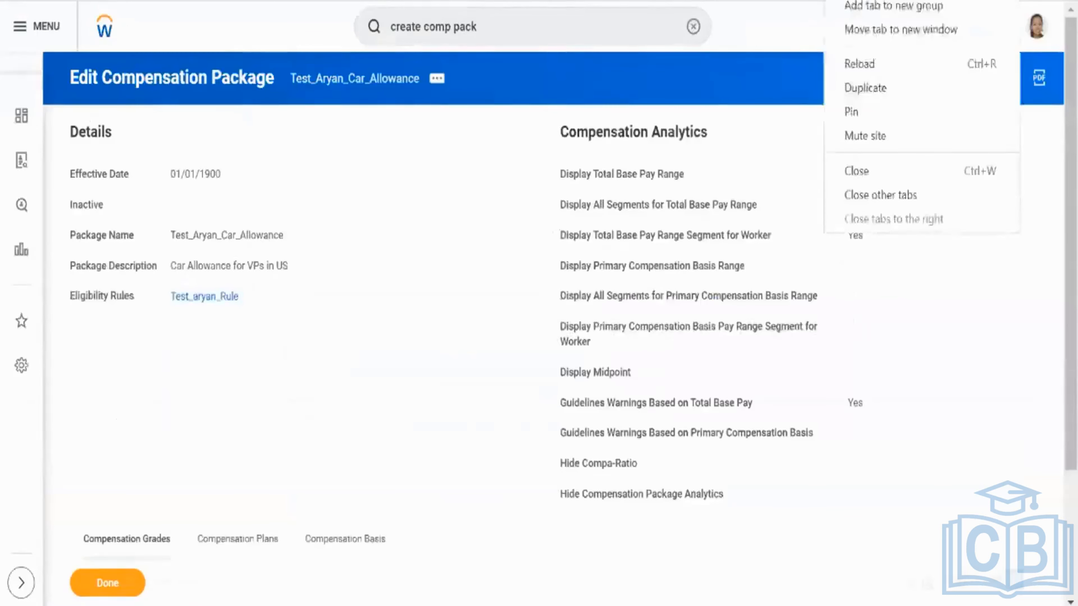
pyautogui.click(888, 91)
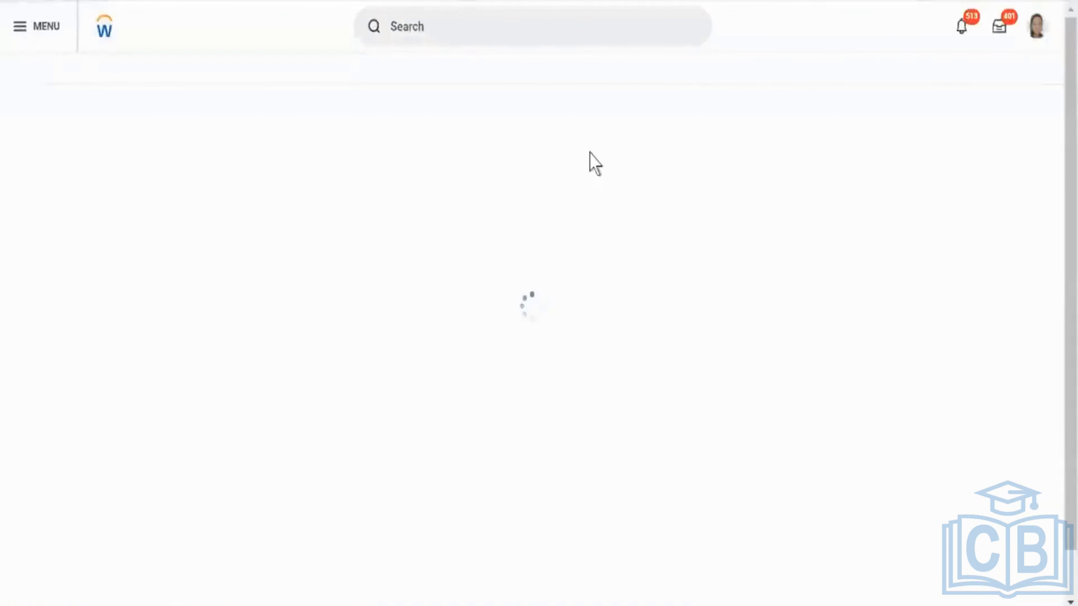
pyautogui.click(556, 27)
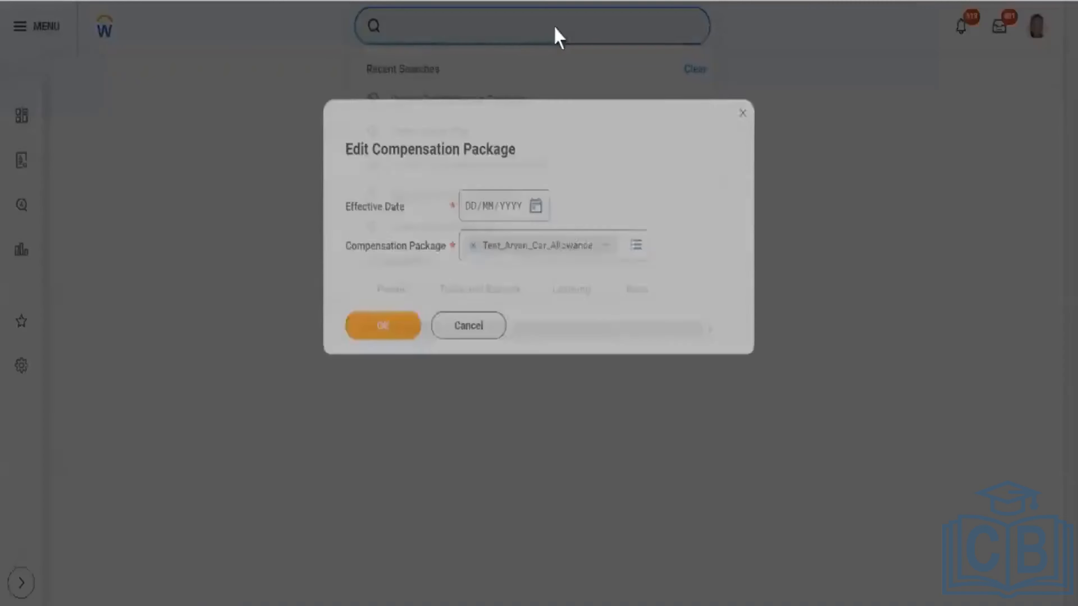
pyautogui.click(479, 320)
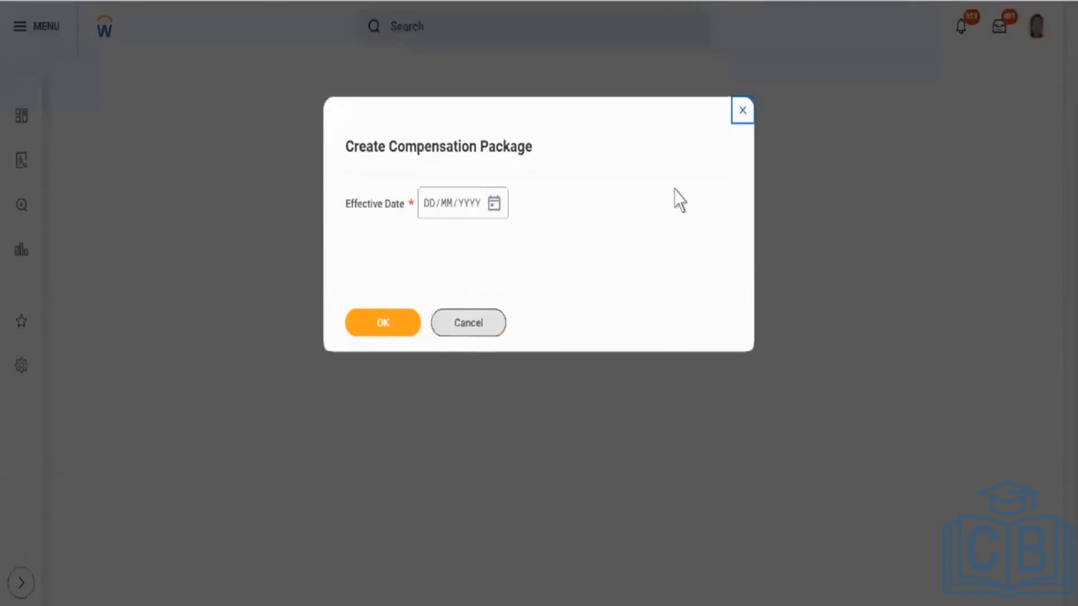
pyautogui.click(736, 120)
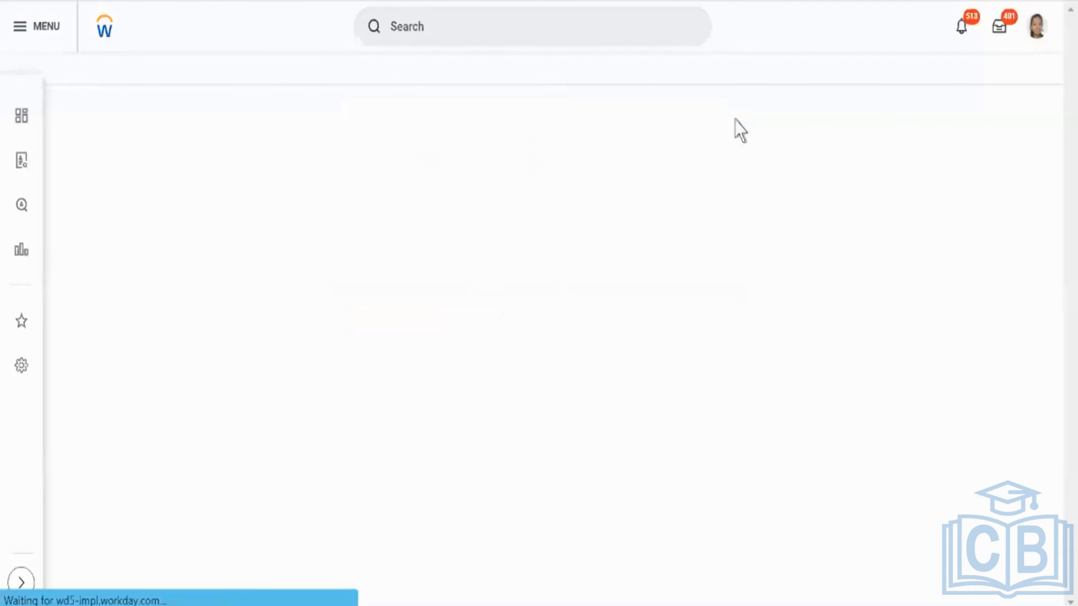
pyautogui.click(98, 28)
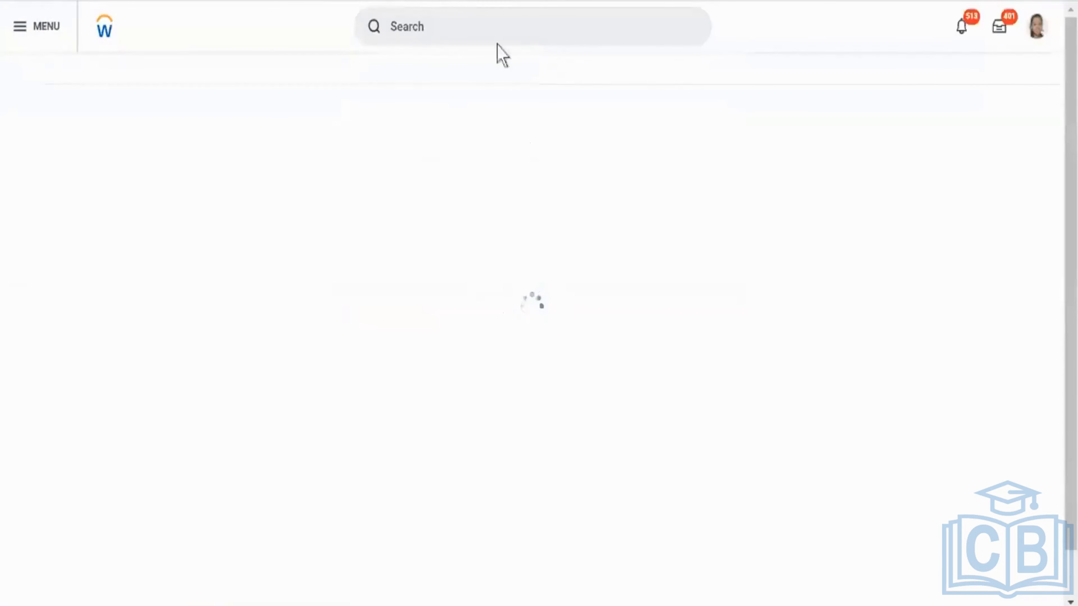
# Search for the Create Compensation Grade task, start it and set its effective date to 01/01/1900
pyautogui.click(487, 33)
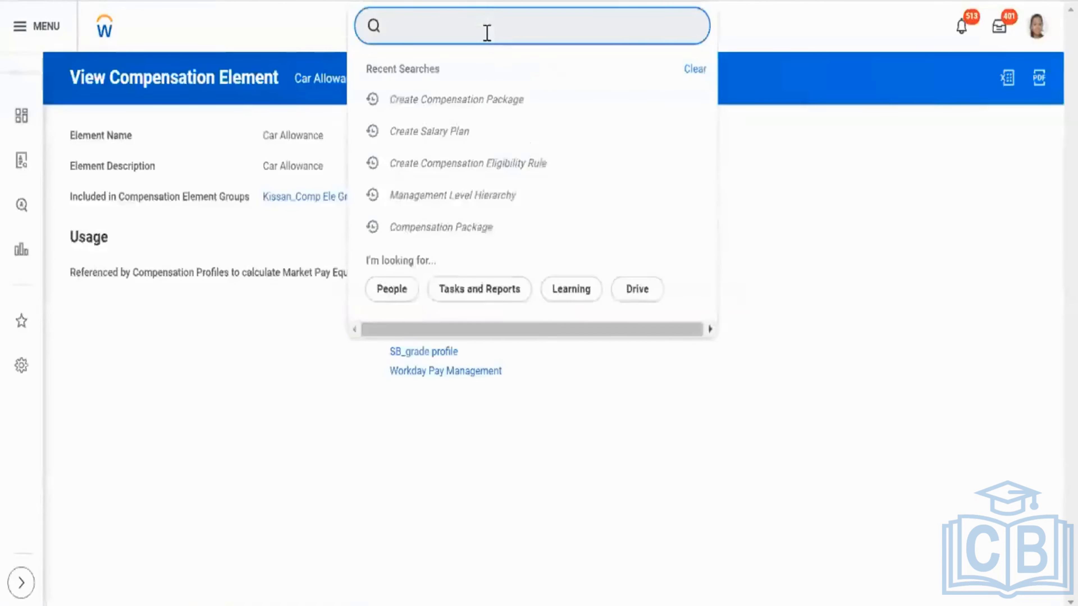
pyautogui.write('creat')
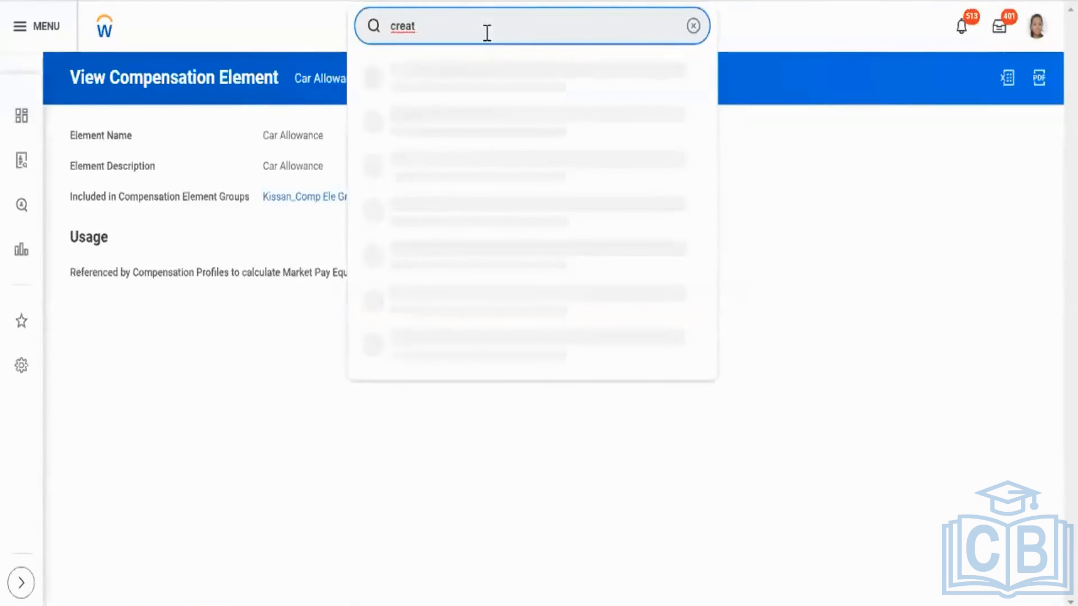
pyautogui.write(' comp gra')
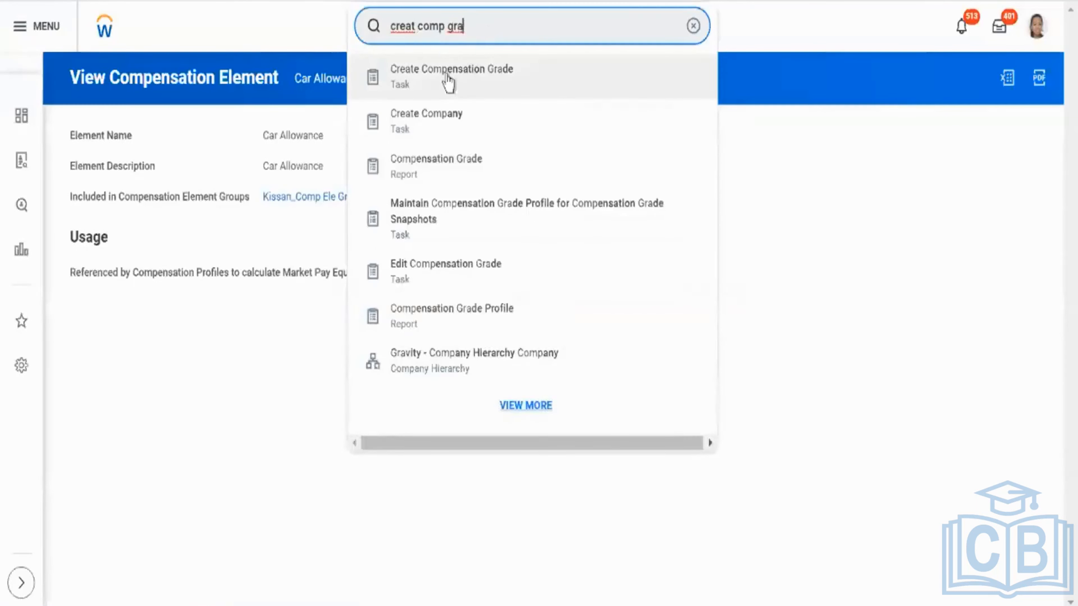
pyautogui.click(448, 80)
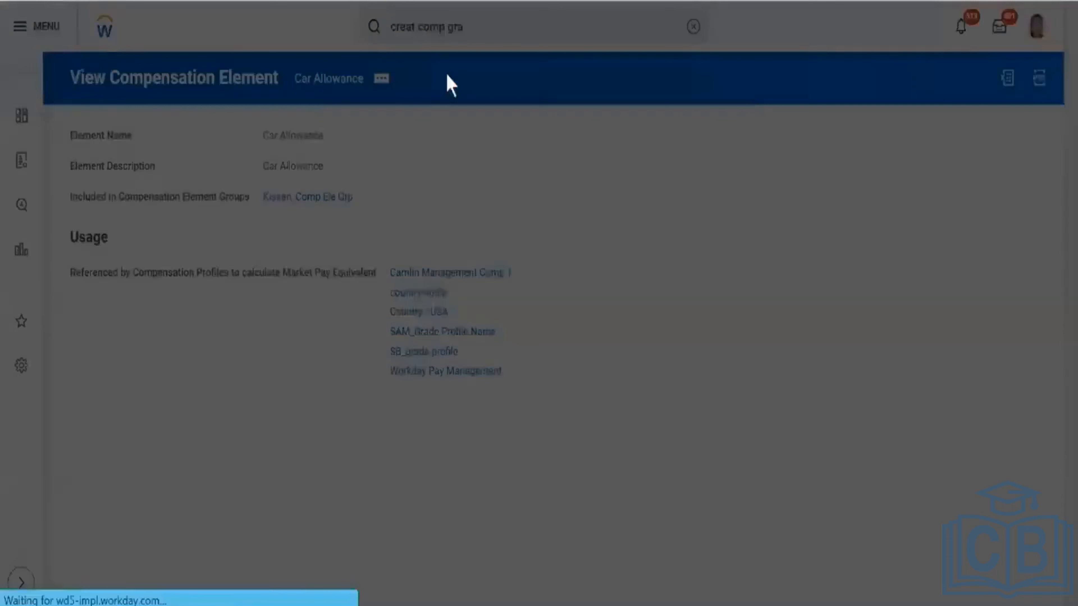
pyautogui.click(458, 208)
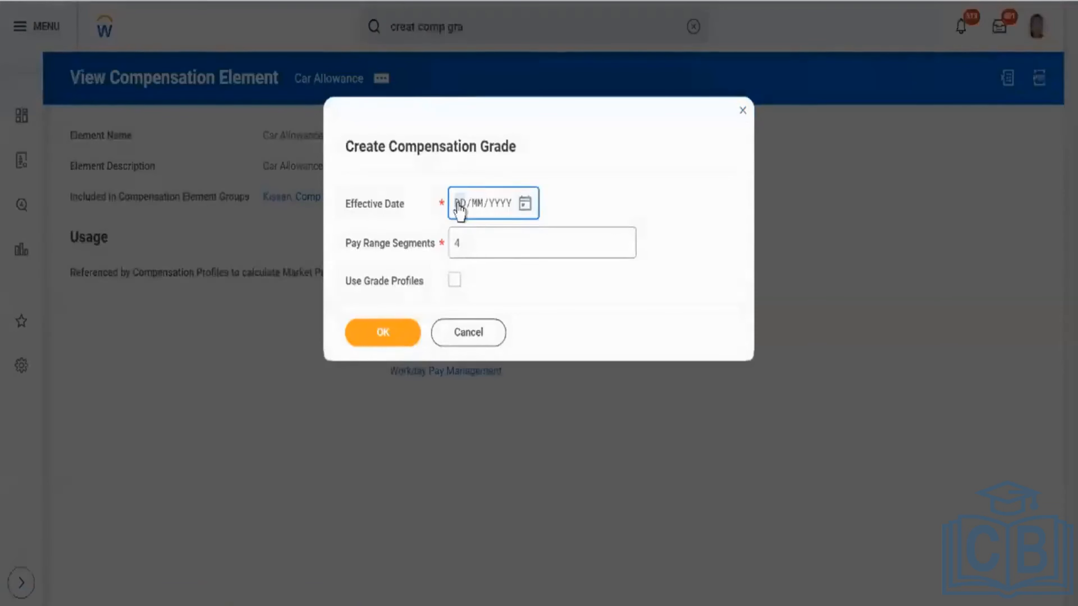
pyautogui.write('01/01/190')
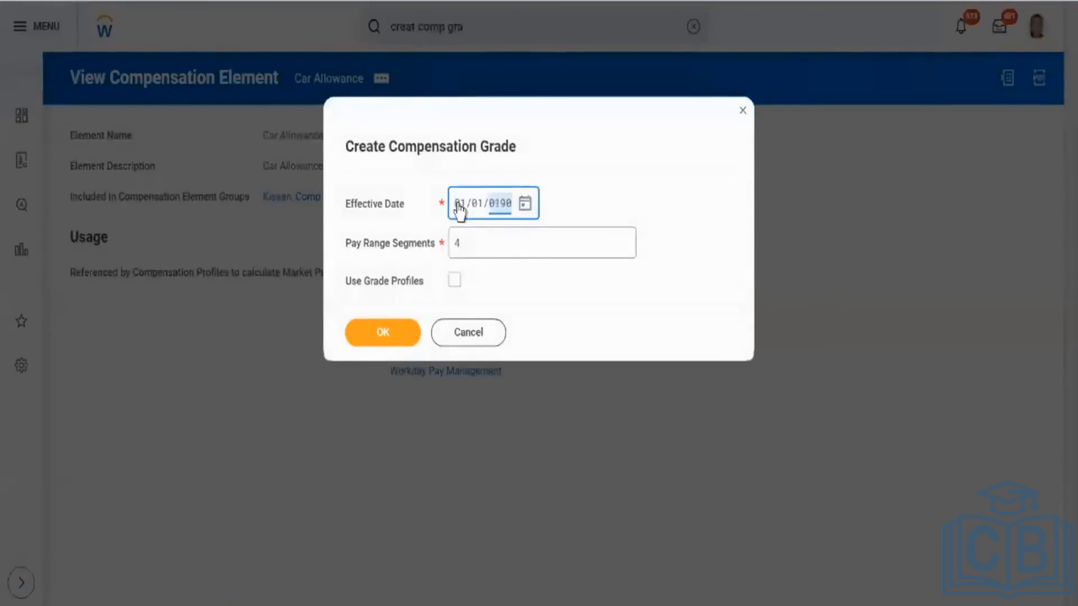
pyautogui.write('0')
pyautogui.press('Tab')
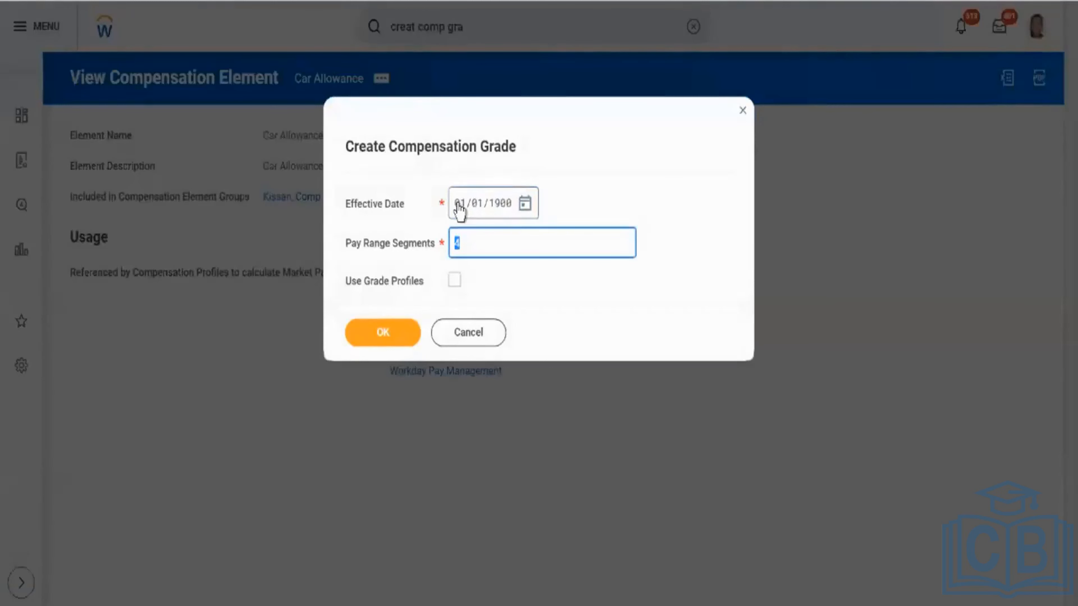
# Try 1 pay range segment for the new grade, replace it with 3 and proceed to the grade form
pyautogui.write('1')
pyautogui.click(373, 336)
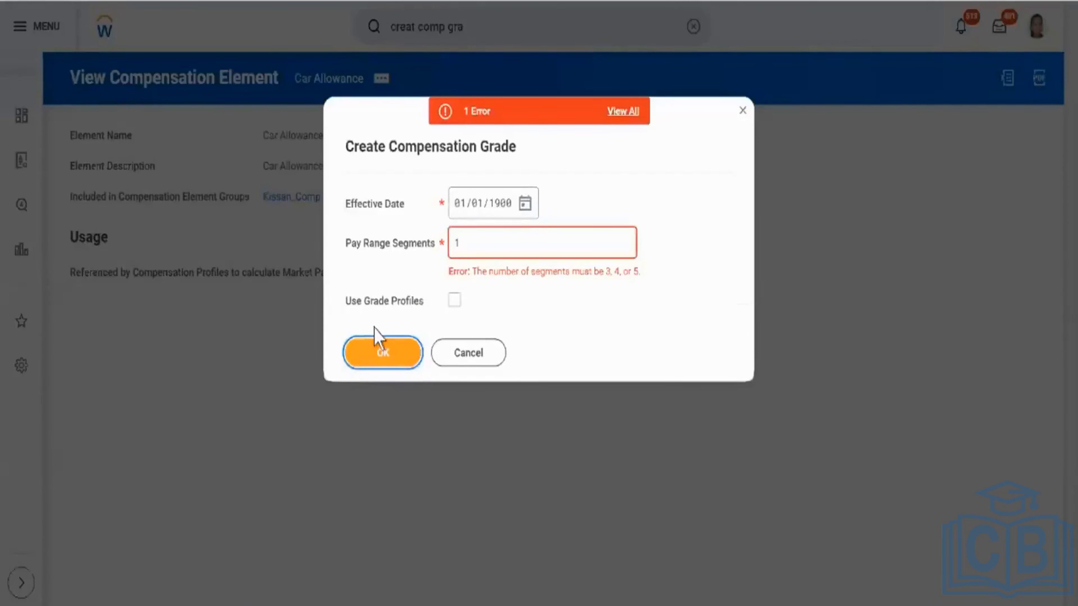
pyautogui.click(473, 245)
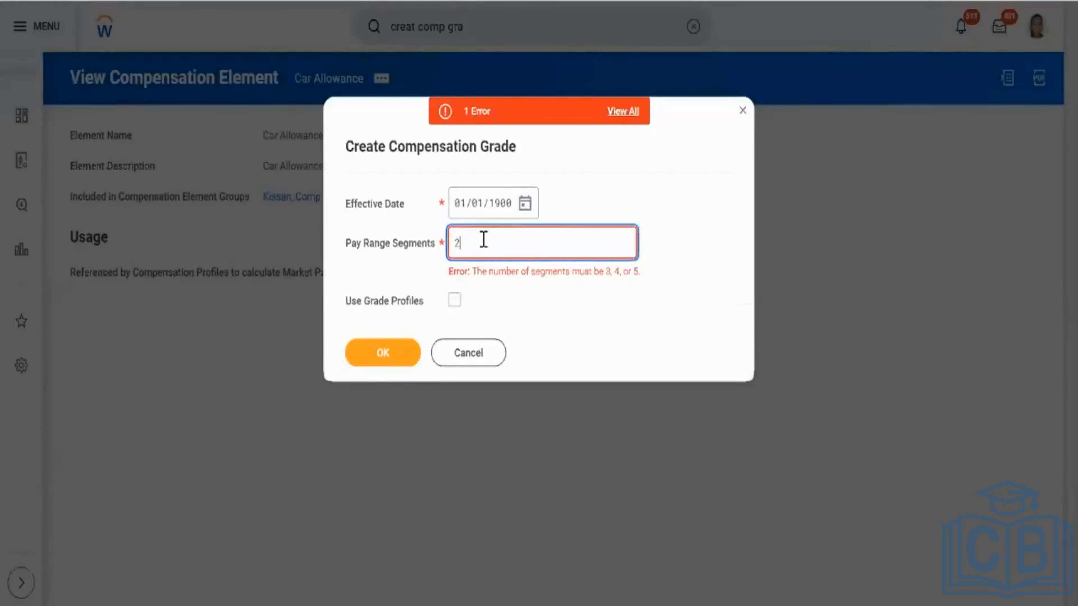
pyautogui.press('BackSpace')
pyautogui.write('3')
pyautogui.click(363, 353)
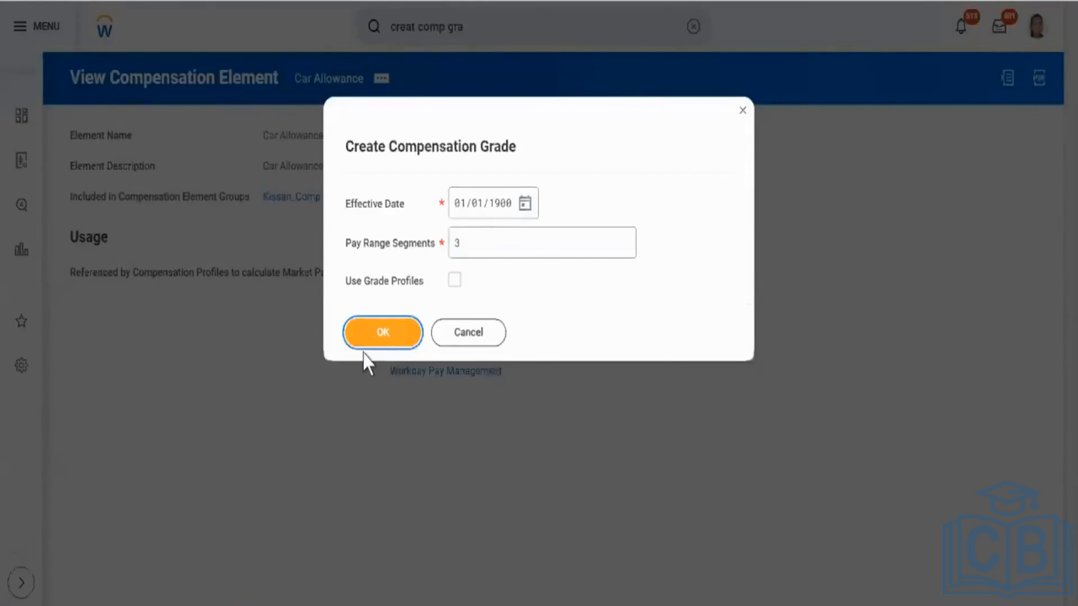
pyautogui.click(383, 335)
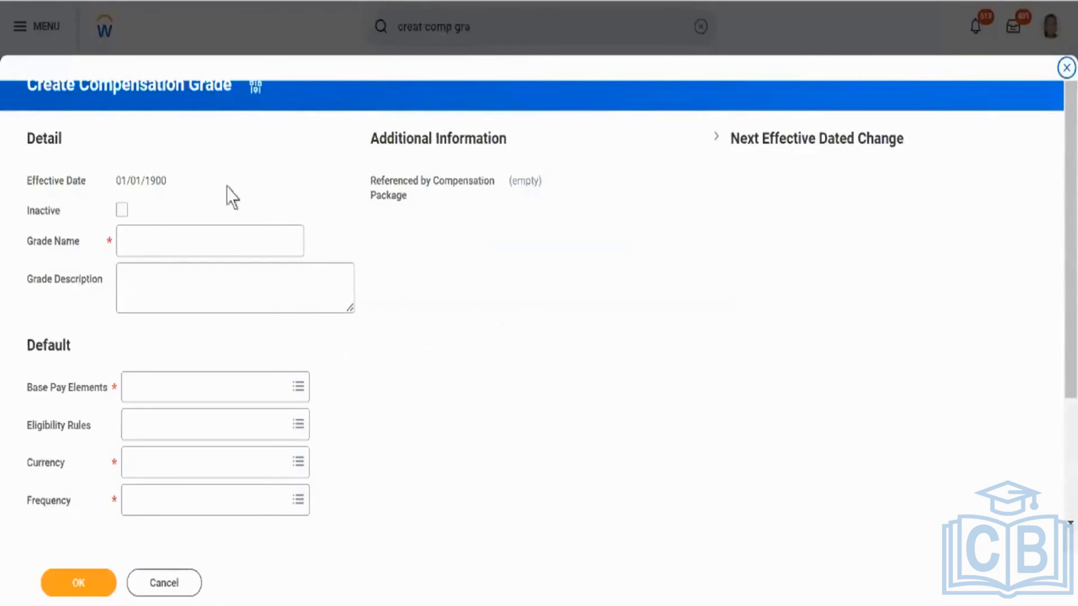
# Name the new compensation grade "Car Allowance"
pyautogui.click(157, 246)
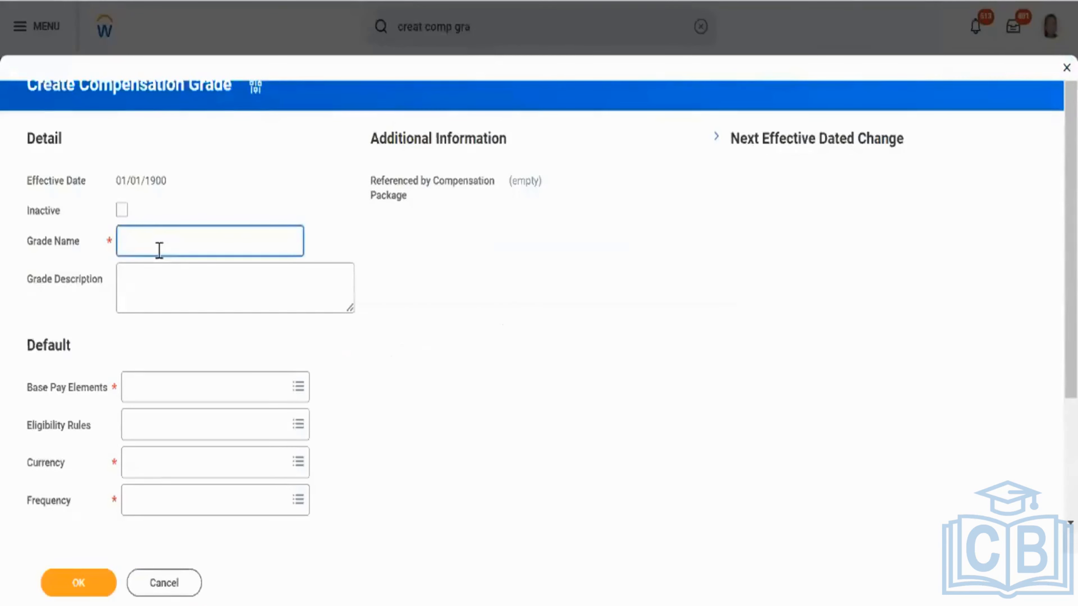
pyautogui.write('CAr')
pyautogui.press('BackSpace')
pyautogui.press('BackSpace')
pyautogui.press('BackSpace')
pyautogui.write('Car Allowance')
# Find the Car Allowance compensation element and assign it as the new grade's base pay element
pyautogui.click(212, 386)
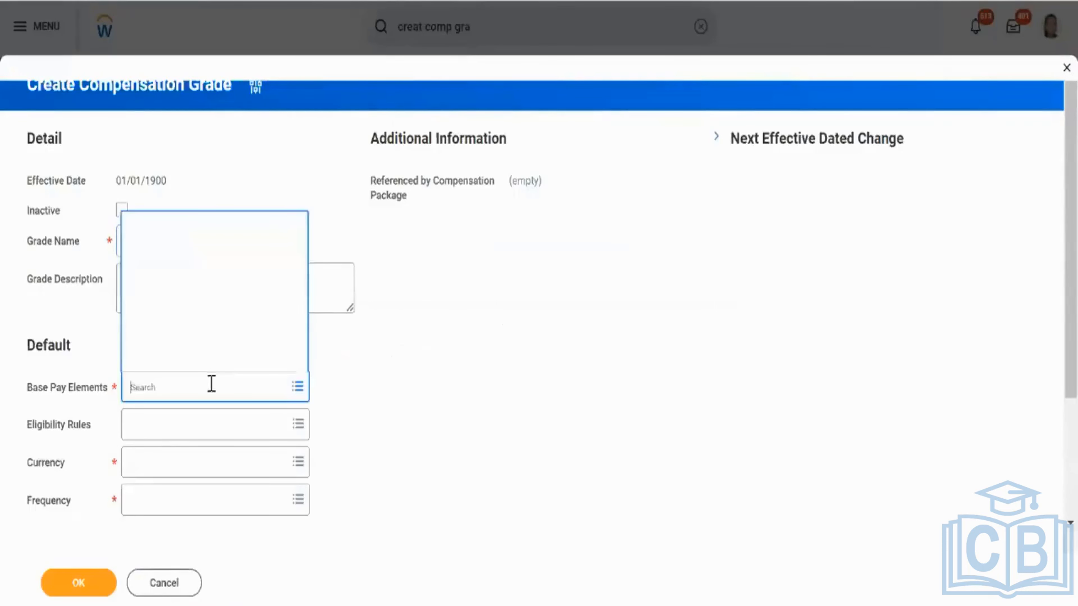
pyautogui.write('car a')
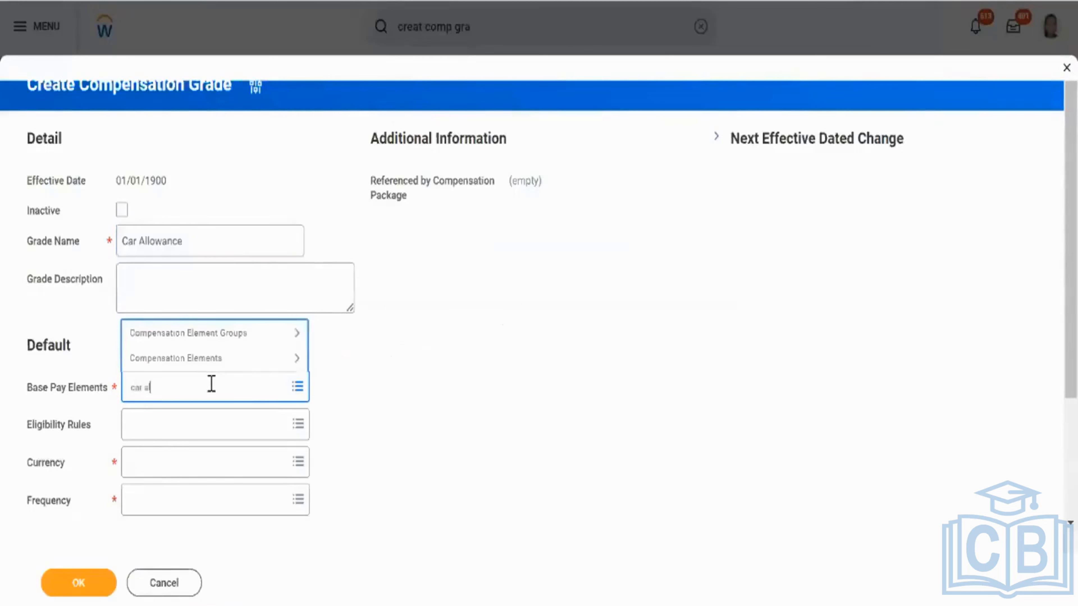
pyautogui.write('ll')
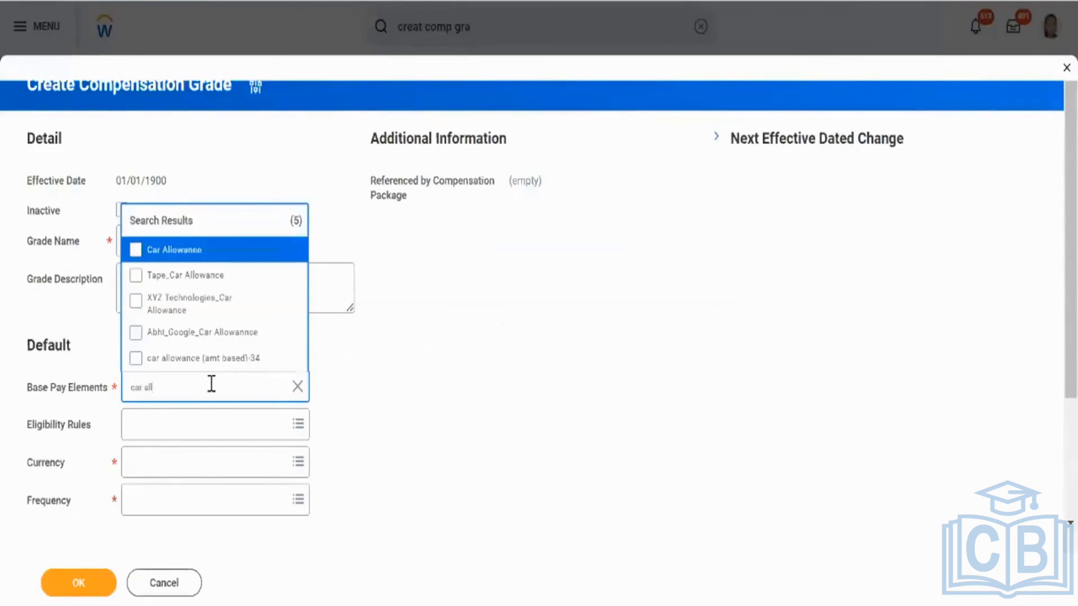
pyautogui.press('Return')
pyautogui.click(432, 394)
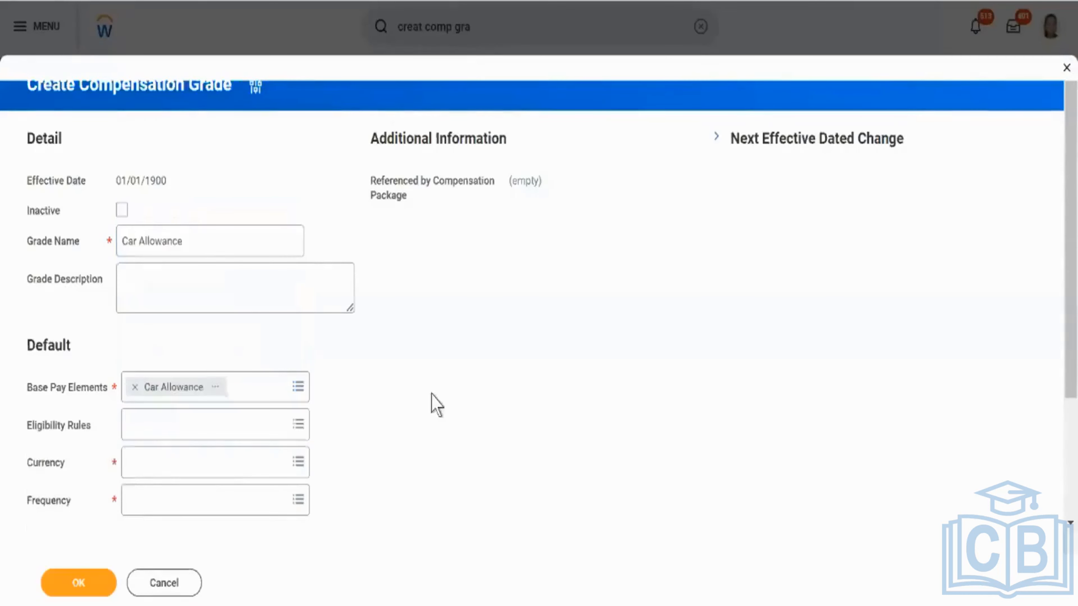
# Set the new compensation grade's currency to USD and its frequency to Monthly
pyautogui.click(238, 460)
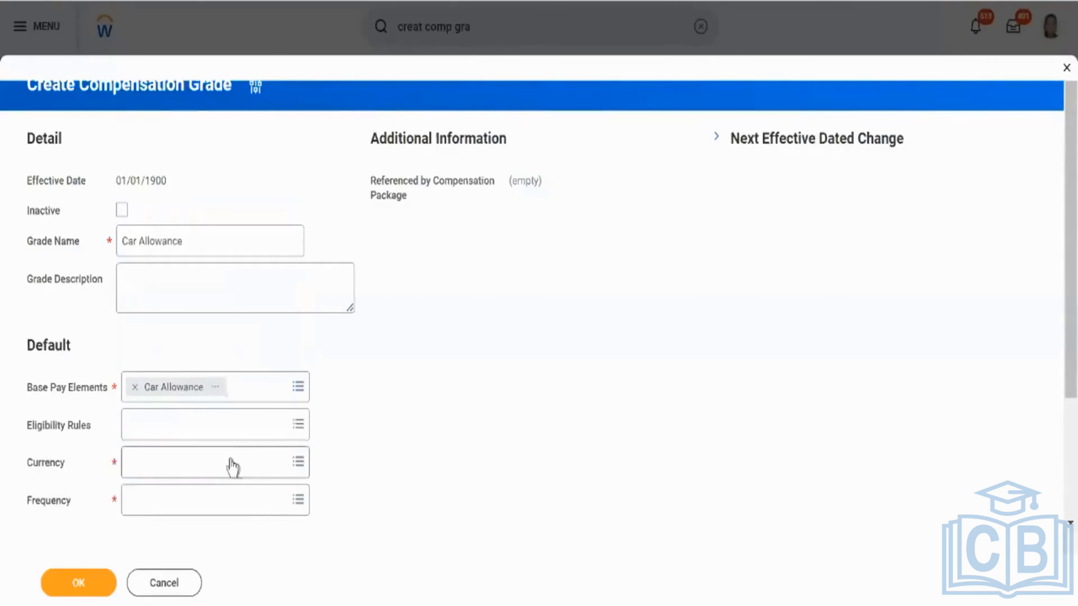
pyautogui.write('usd')
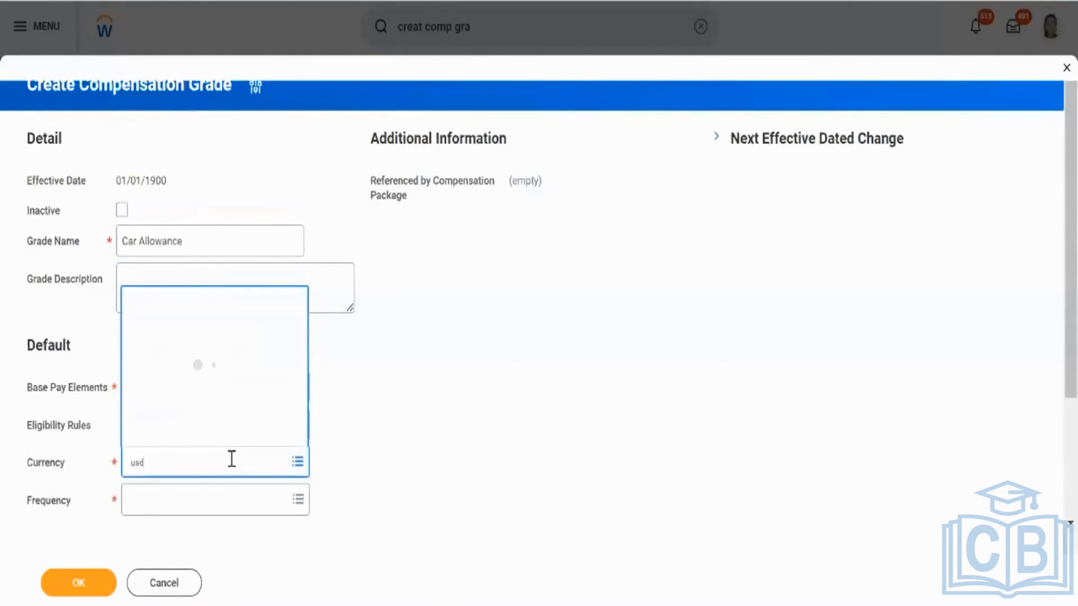
pyautogui.click(218, 510)
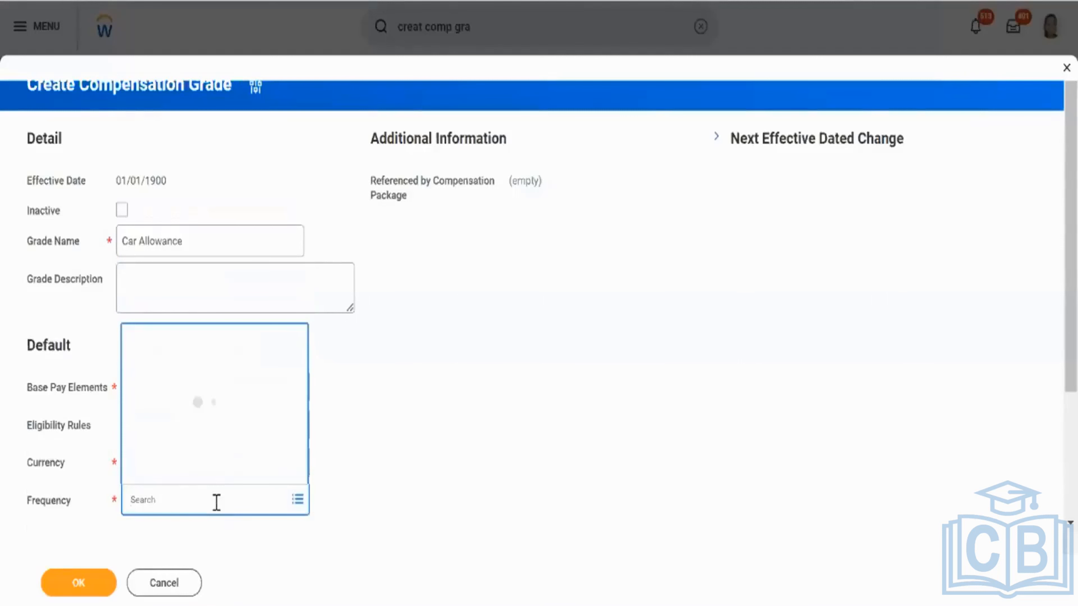
pyautogui.write('month')
pyautogui.press('Return')
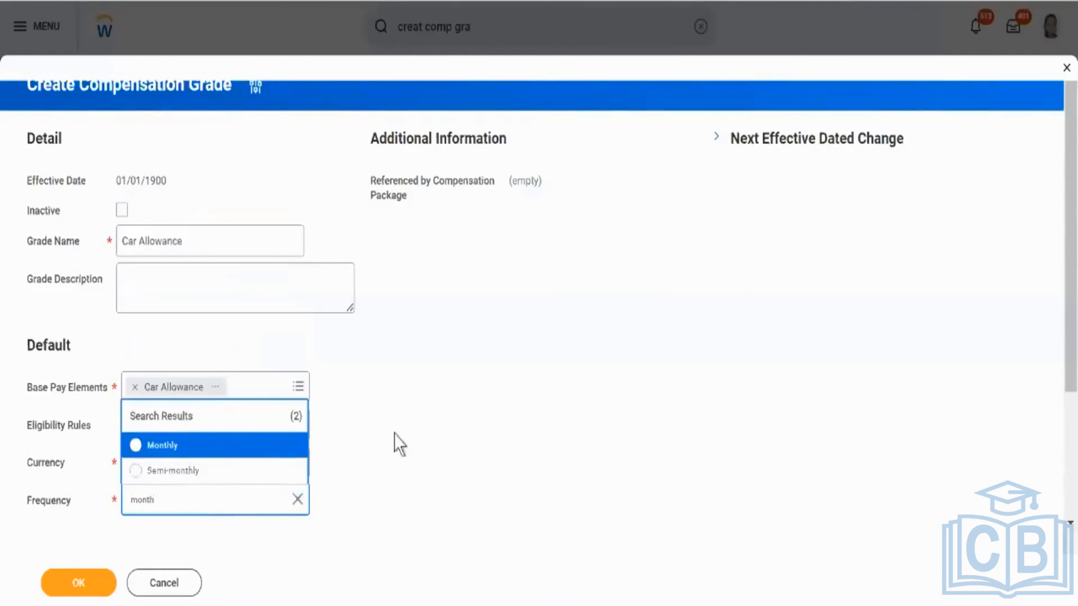
pyautogui.press('Return')
# Search the pay range's compensation basis choices for a car allowance basis, look through the full list and close it without selecting another
pyautogui.scroll(-4, 397, 444)
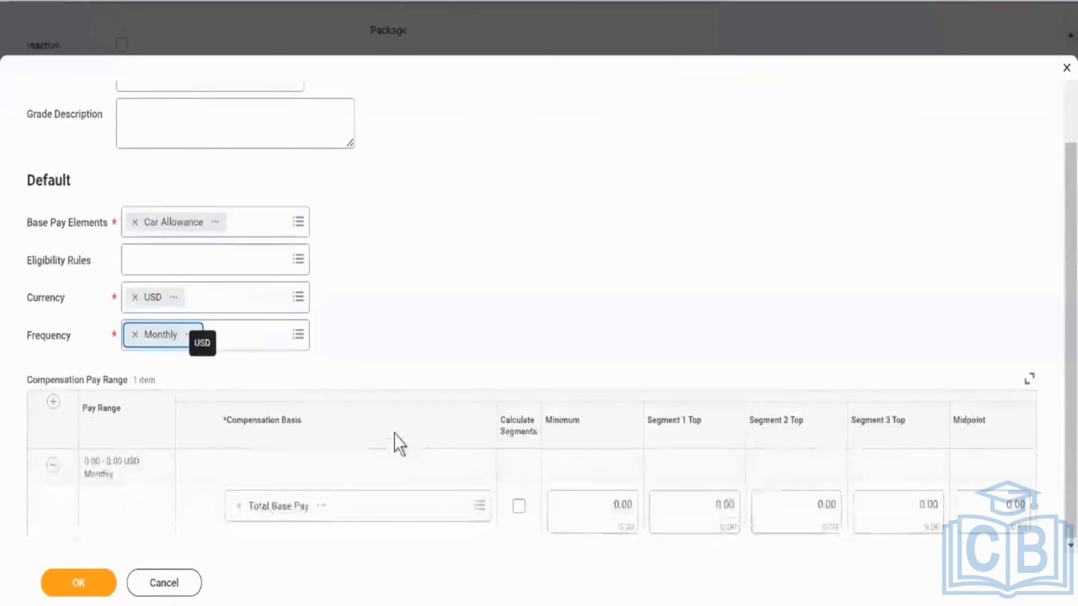
pyautogui.click(341, 505)
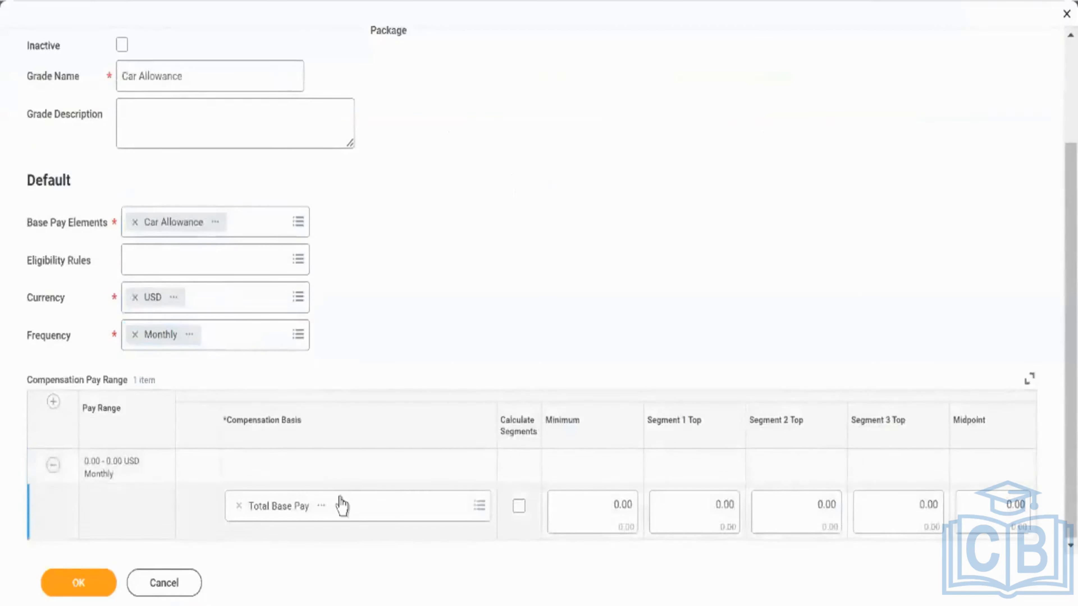
pyautogui.click(340, 501)
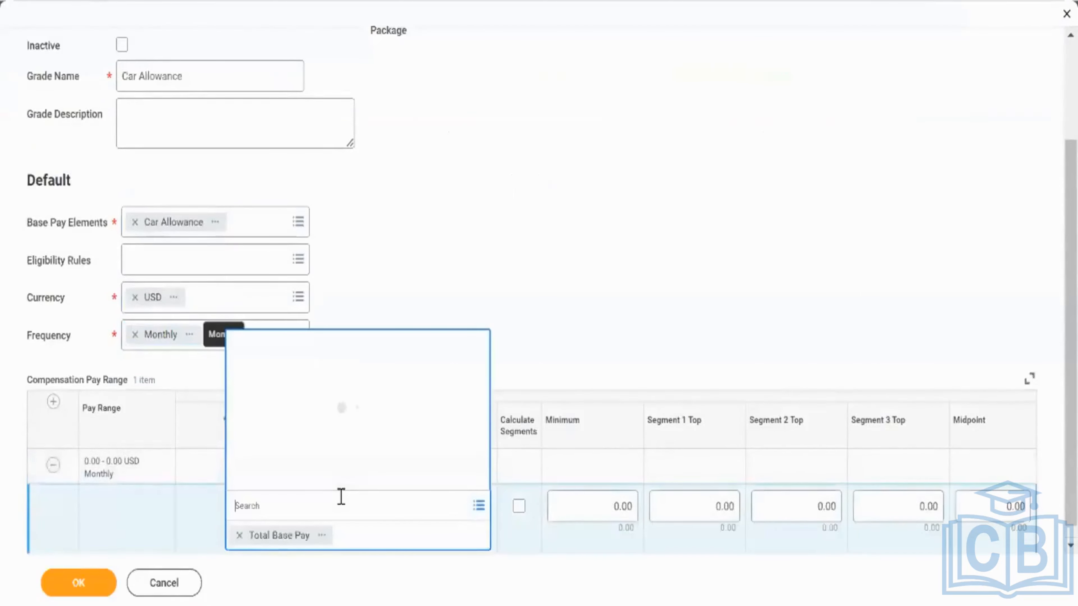
pyautogui.write('car all')
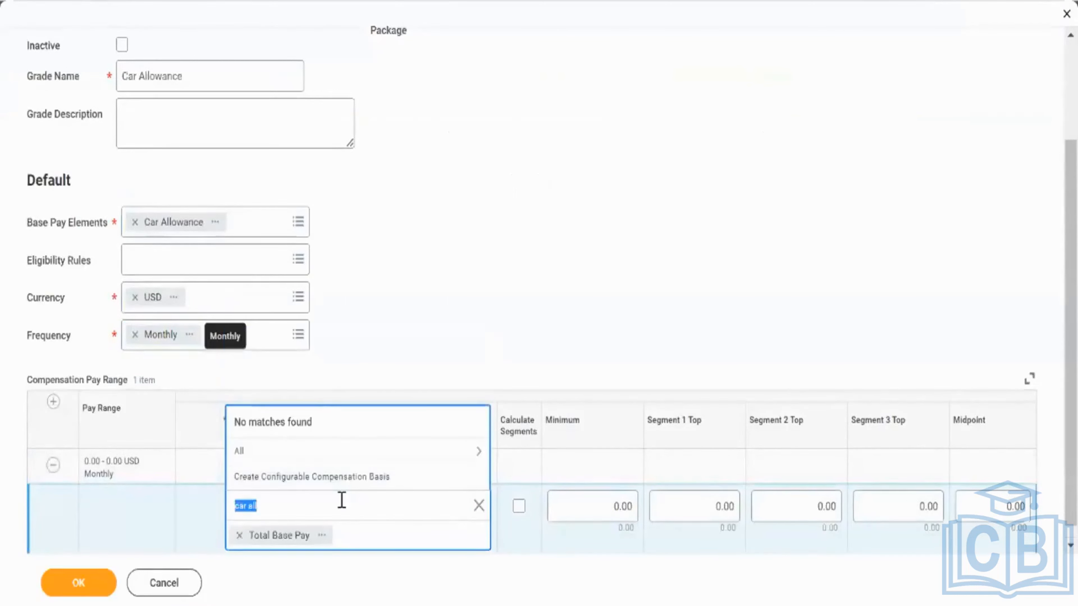
pyautogui.write('cal')
pyautogui.press('Return')
pyautogui.write('car')
pyautogui.press('Return')
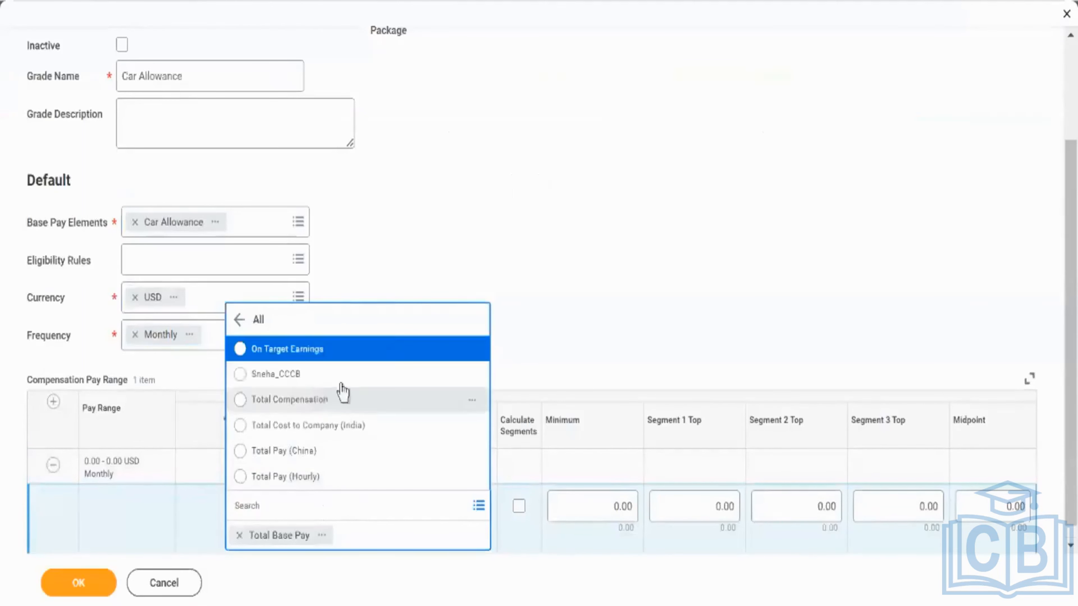
pyautogui.click(441, 233)
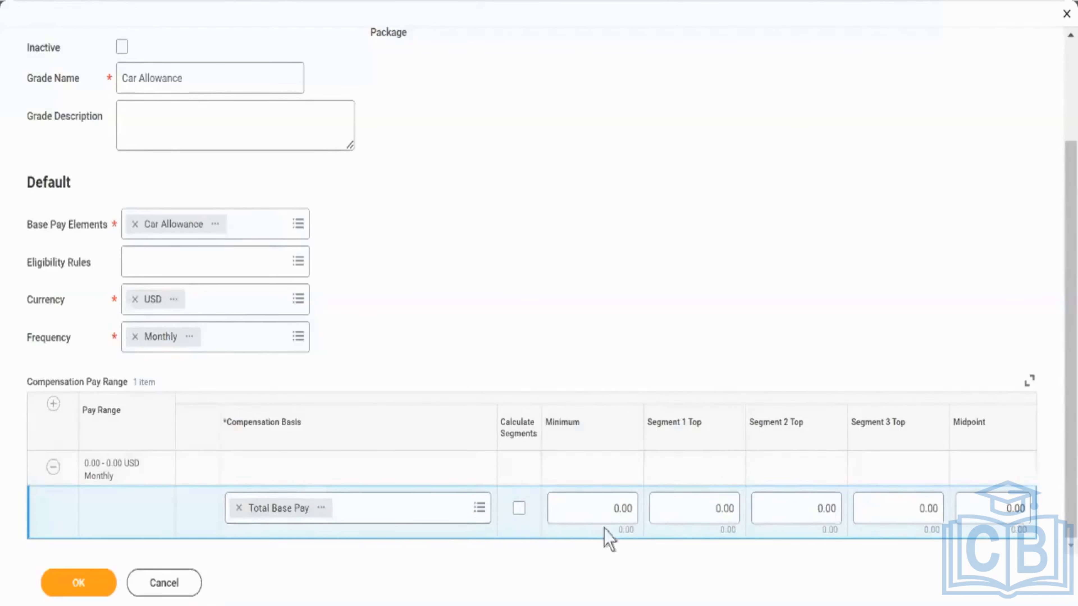
# Set the pay range's Minimum, Segment 1 Top and Segment 2 Top to 100
pyautogui.click(611, 516)
pyautogui.write('10')
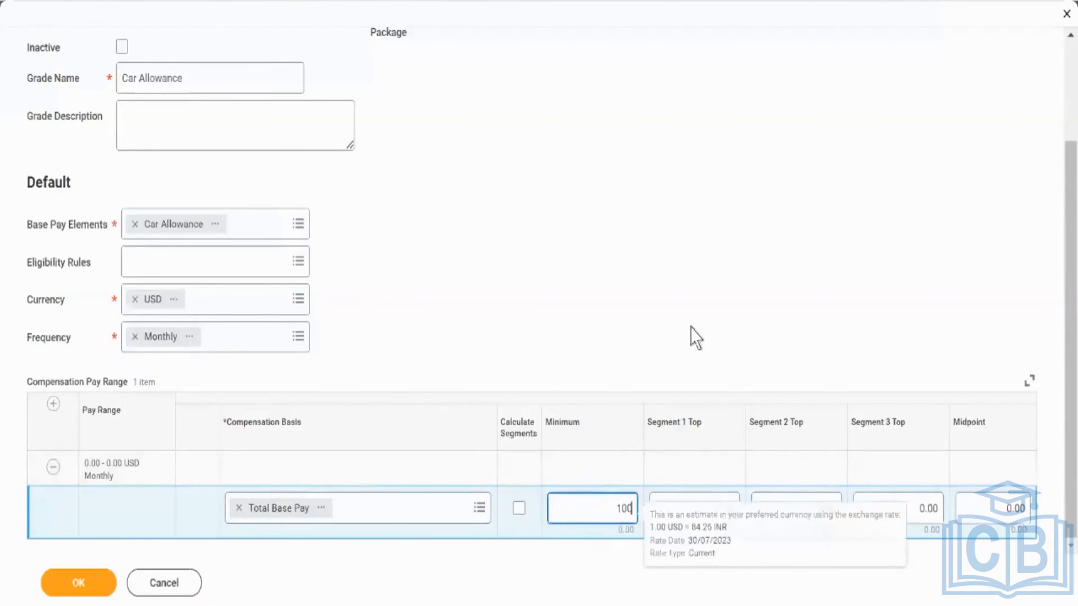
pyautogui.click(696, 337)
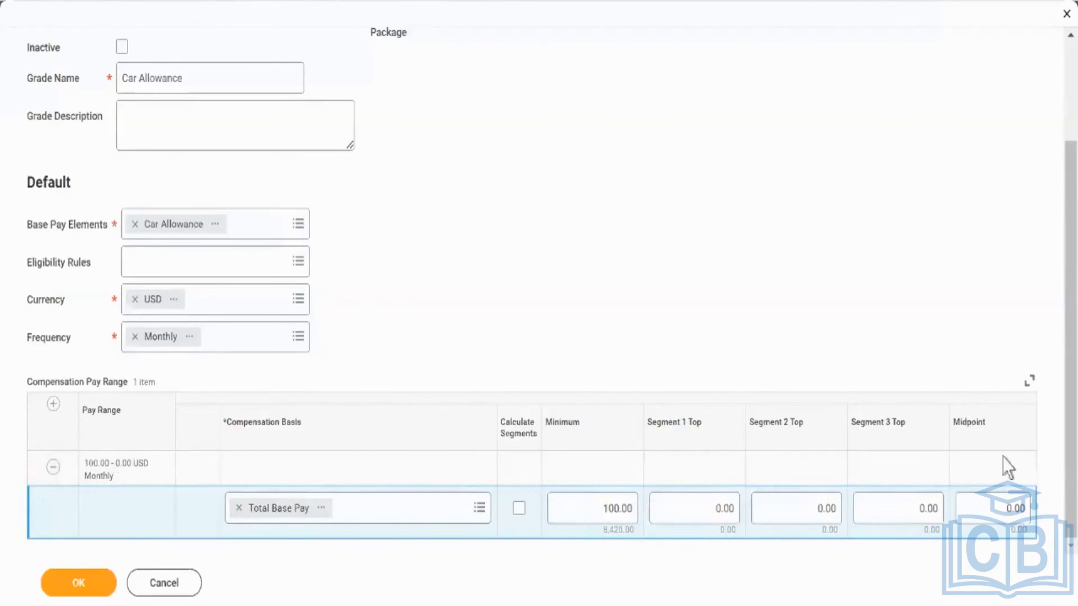
pyautogui.click(985, 504)
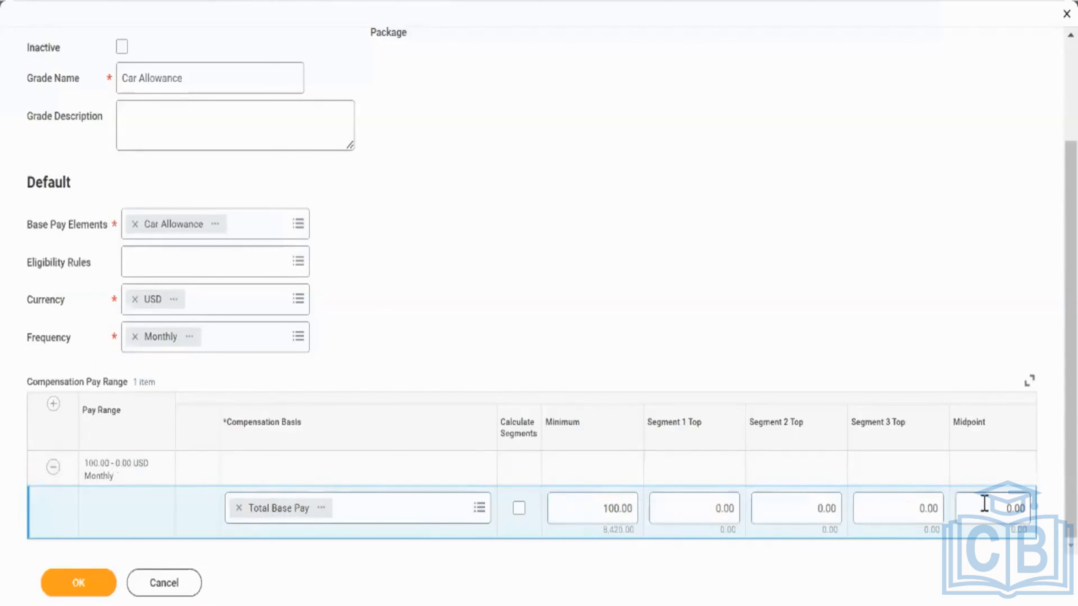
pyautogui.click(698, 509)
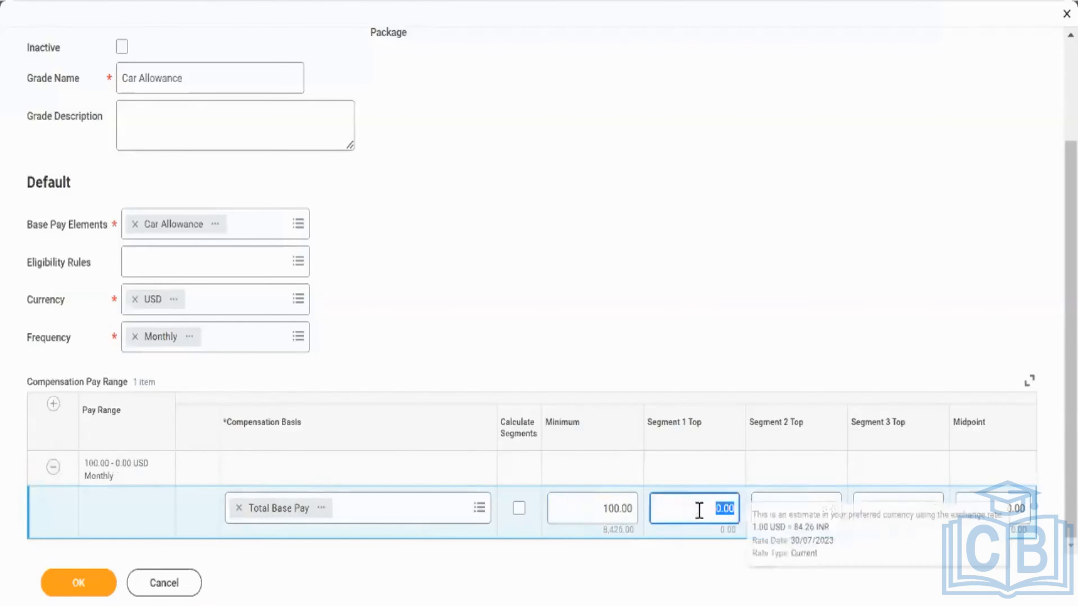
pyautogui.write('100')
pyautogui.press('Tab')
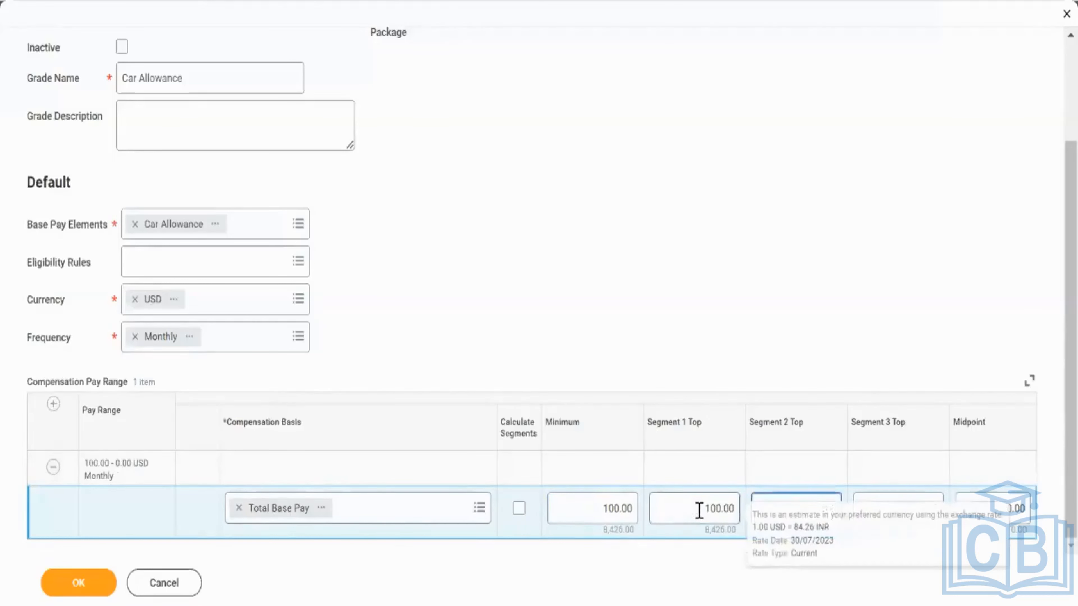
pyautogui.press('Tab')
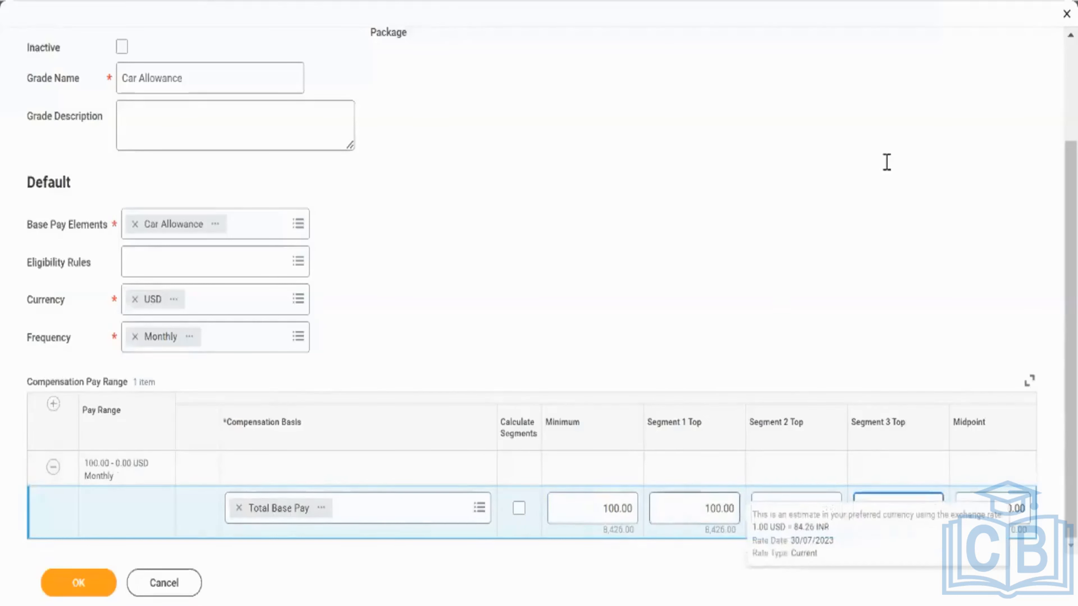
# Try 110 as the Segment 3 Top, replace it with 100, set the Midpoint to 100 and submit the grade
pyautogui.write('110')
pyautogui.press('Tab')
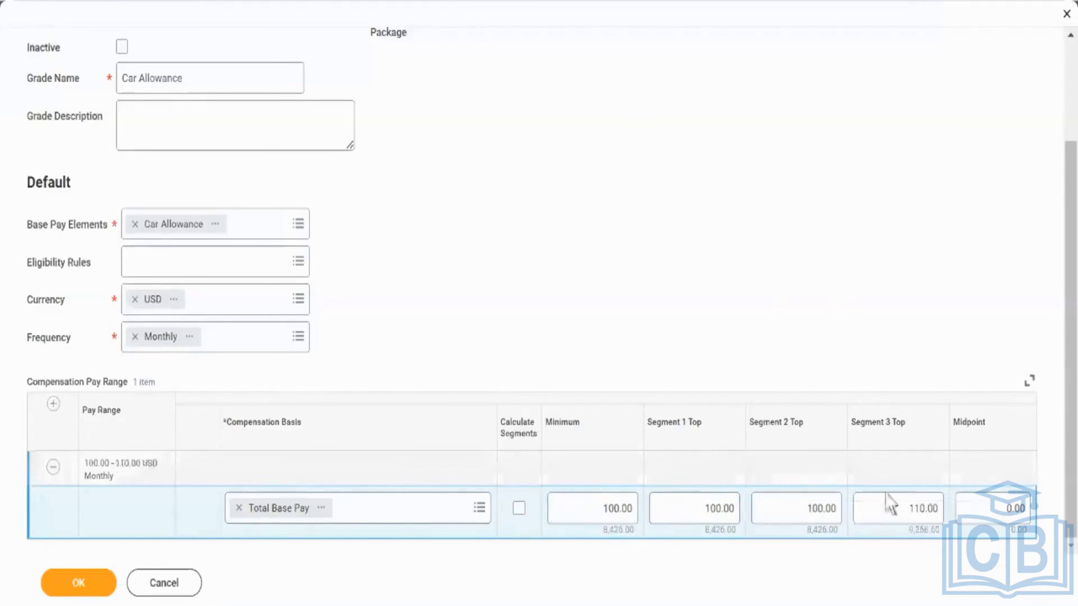
pyautogui.click(894, 506)
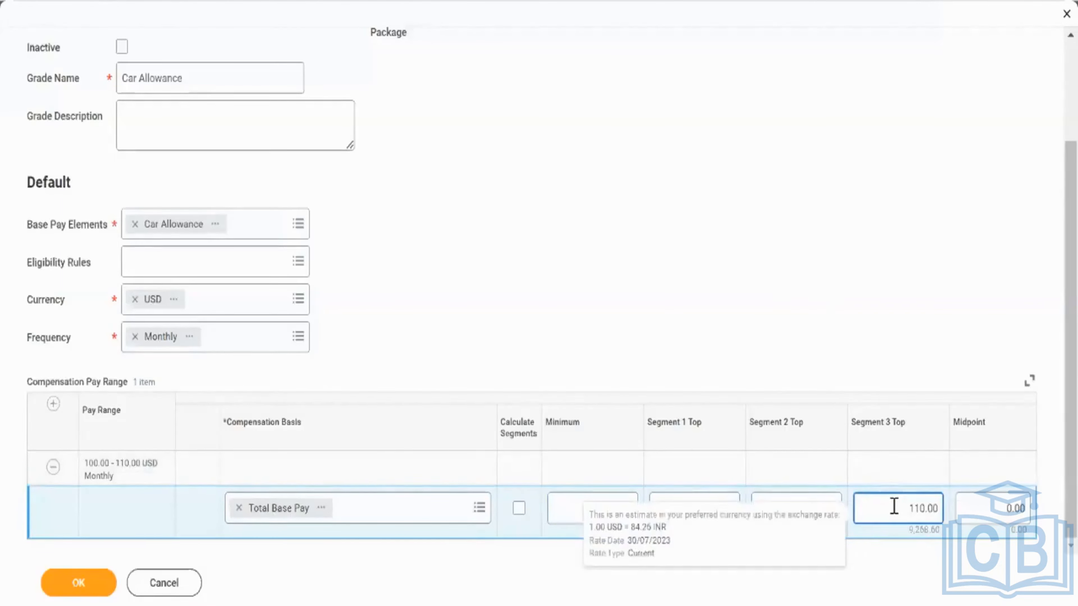
pyautogui.press('Tab')
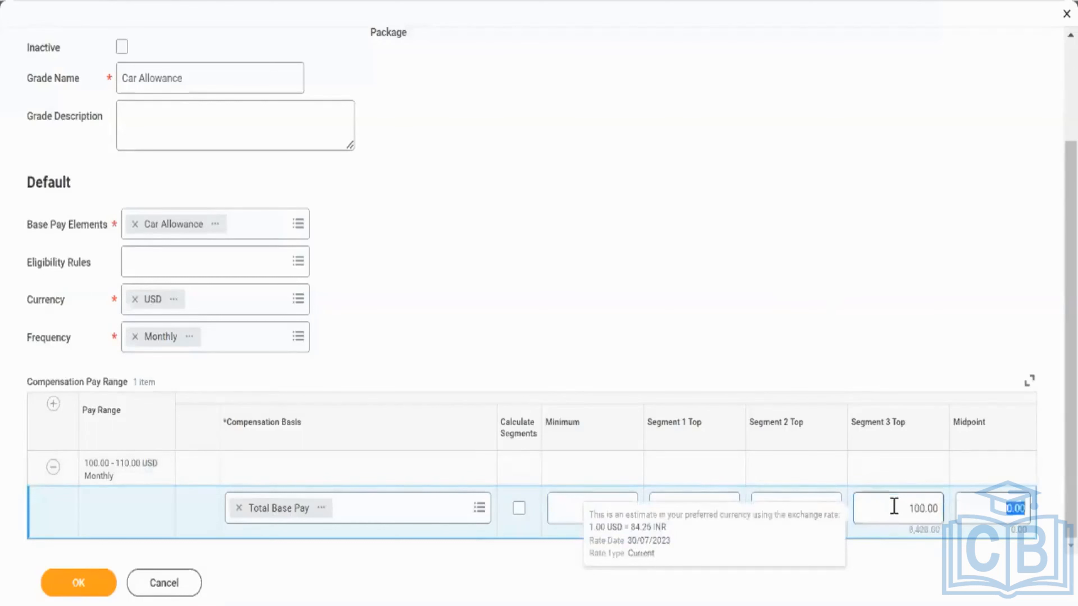
pyautogui.write('100')
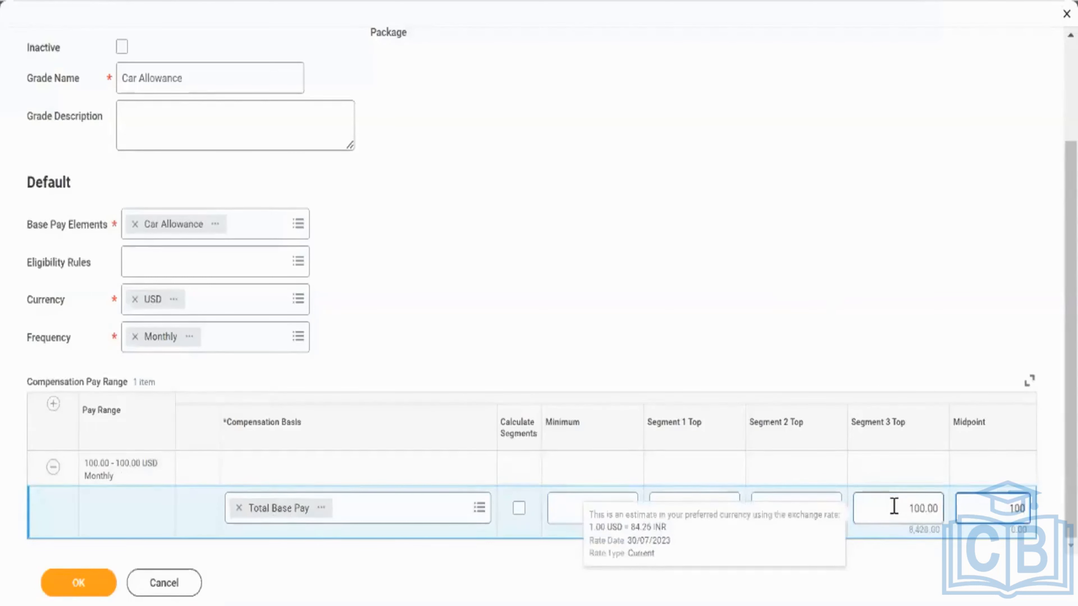
pyautogui.click(883, 322)
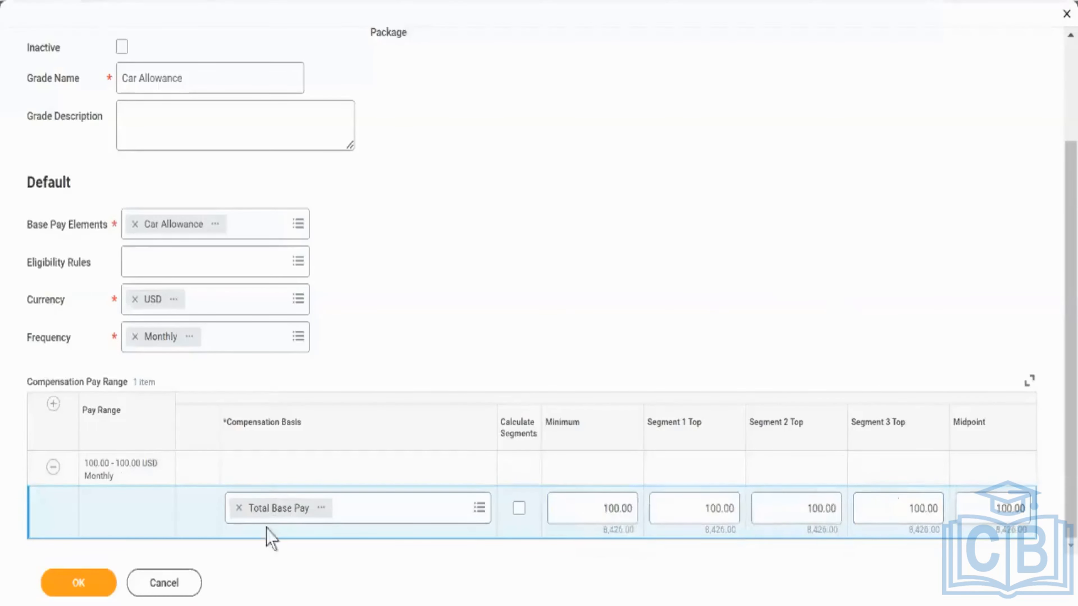
pyautogui.scroll(3, 384, 280)
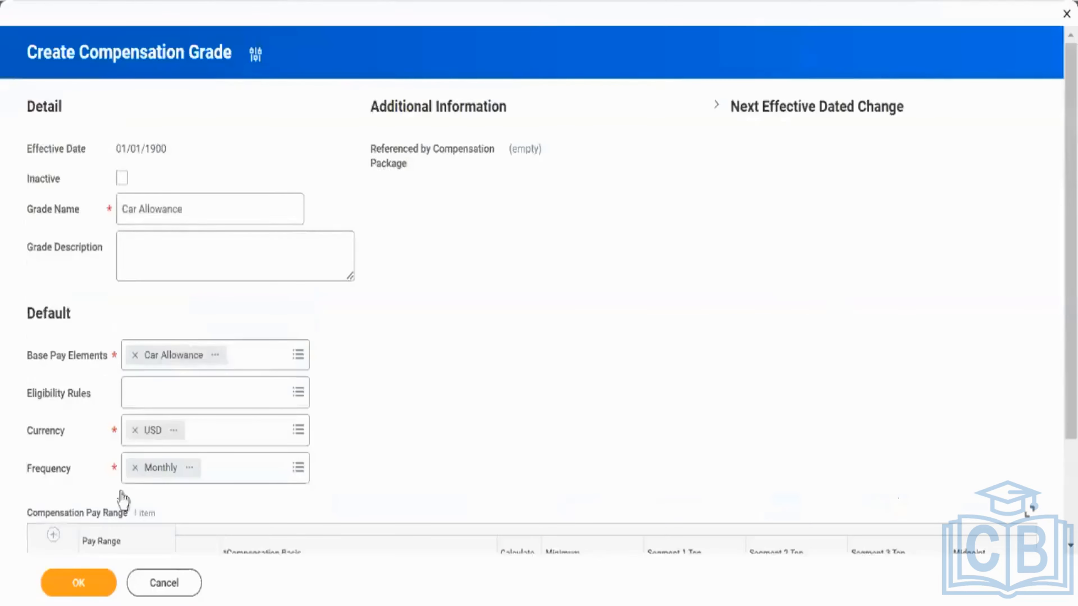
pyautogui.click(78, 590)
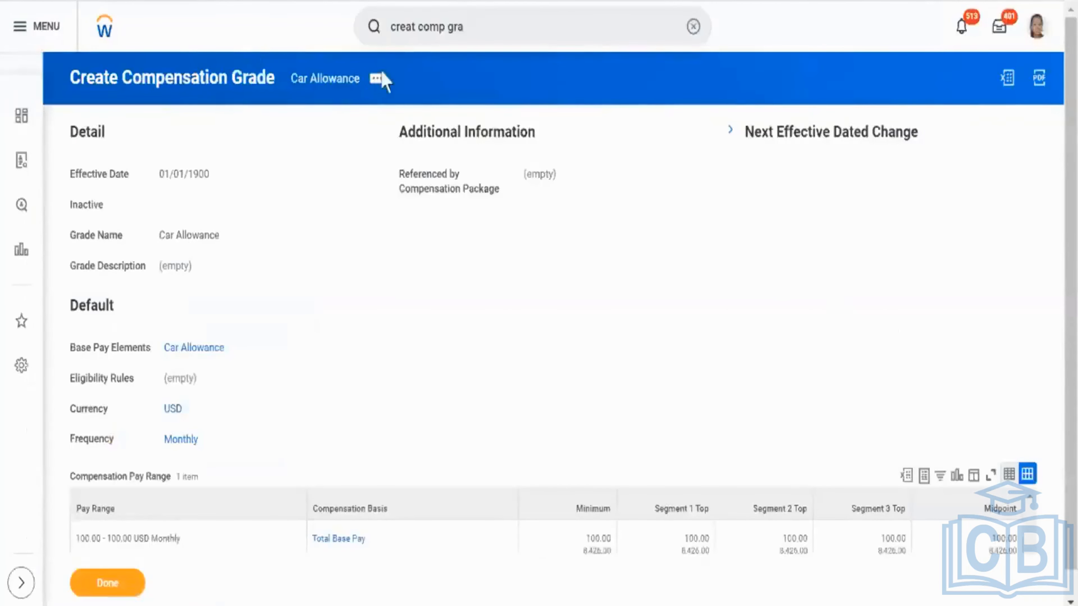
# Open the Car Allowance grade for editing as of 01/01/1900 and add the person's first name to the end of its grade name
pyautogui.click(377, 78)
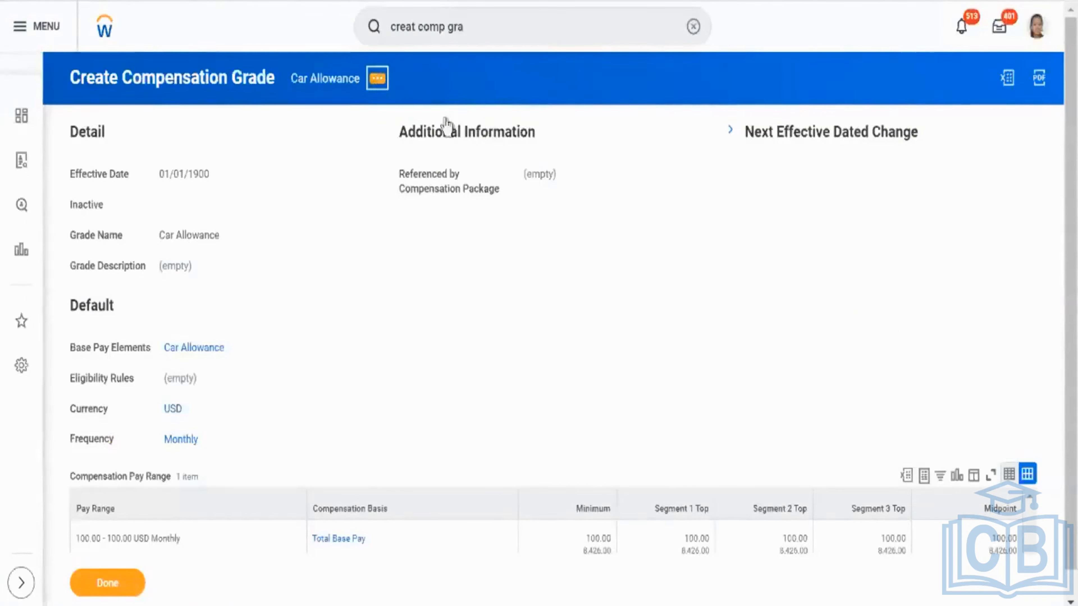
pyautogui.moveTo(443, 128)
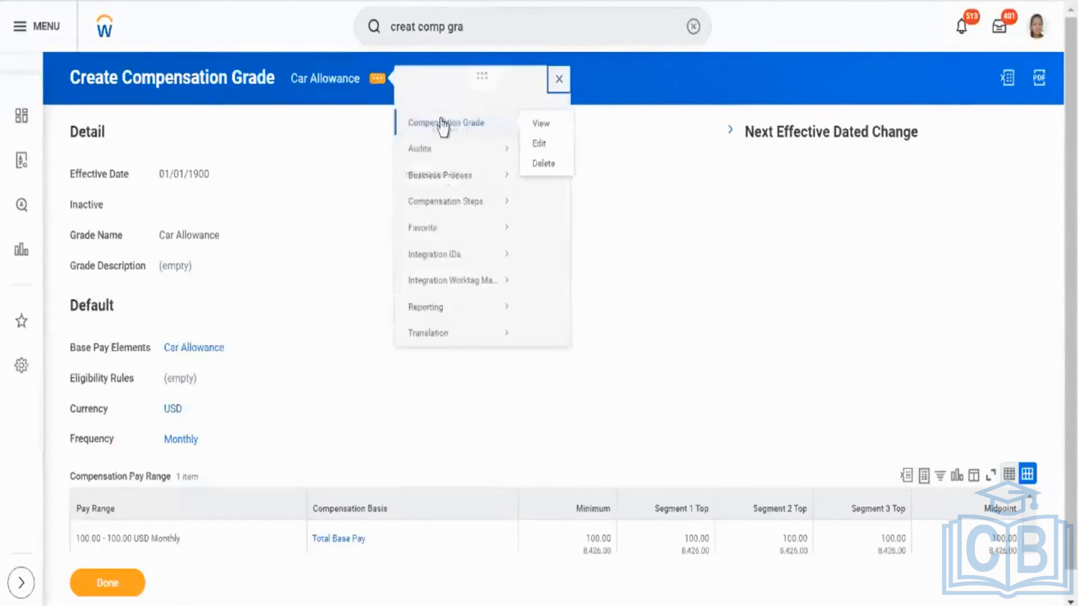
pyautogui.click(541, 146)
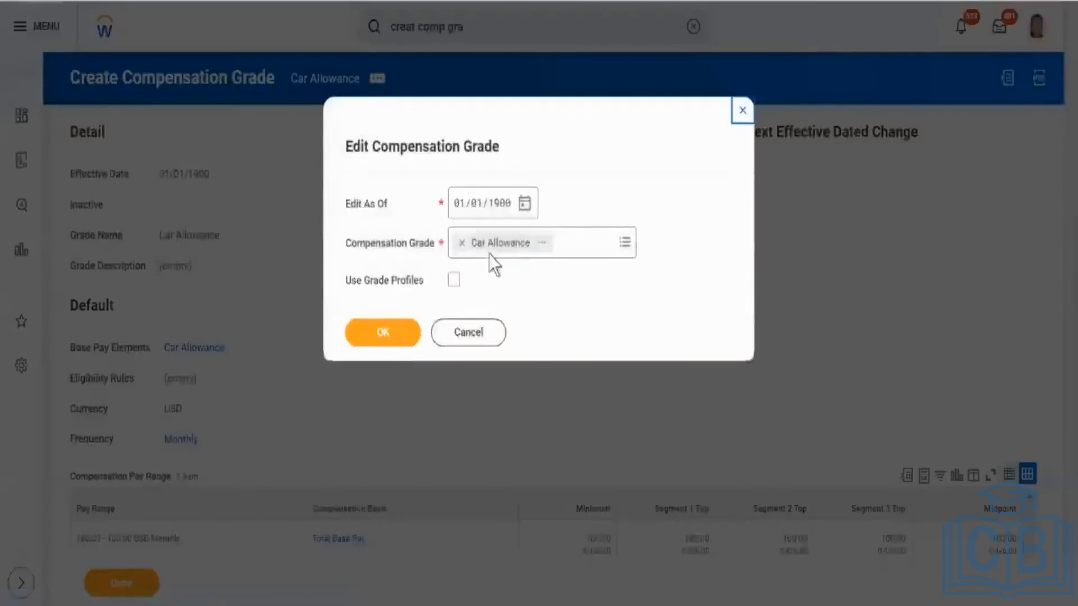
pyautogui.click(386, 331)
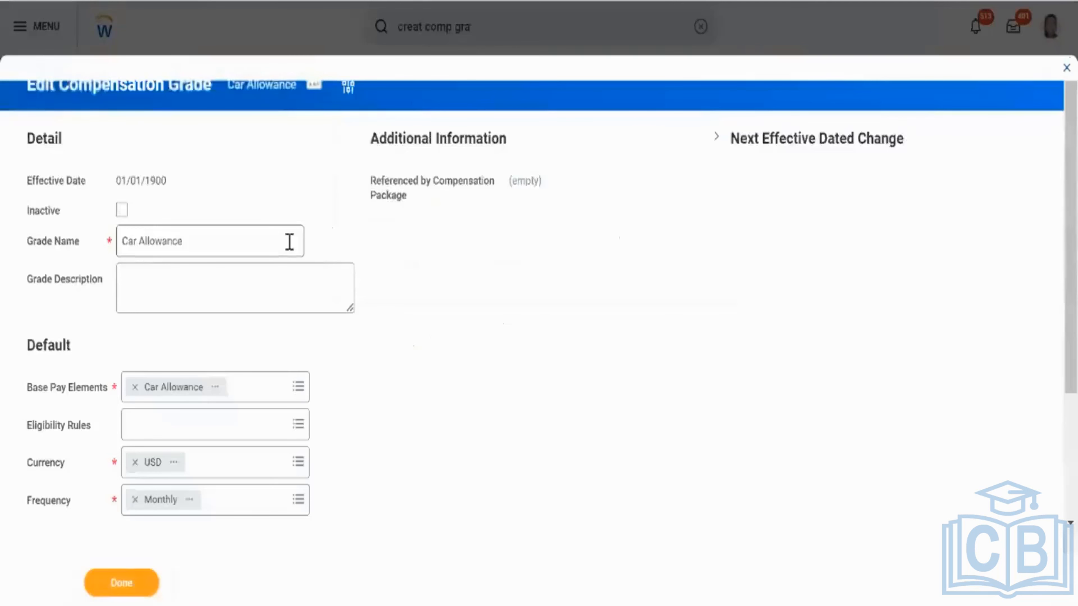
pyautogui.click(285, 242)
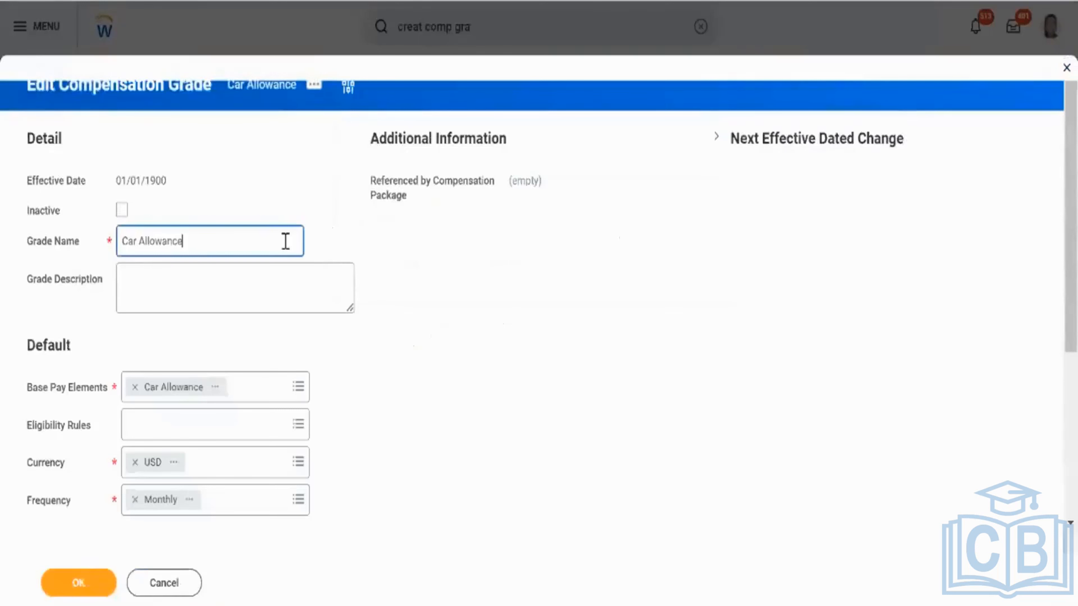
pyautogui.write('Aryan')
pyautogui.click(415, 533)
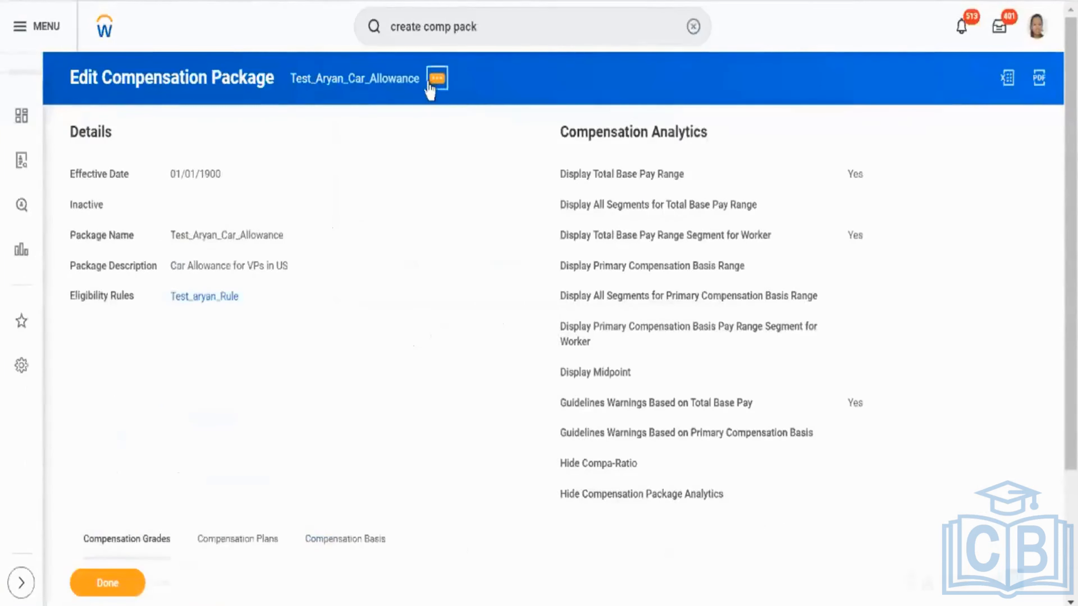
# Open the test car allowance compensation package for editing with an effective date of 01/01/1900
pyautogui.click(433, 87)
pyautogui.moveTo(546, 124)
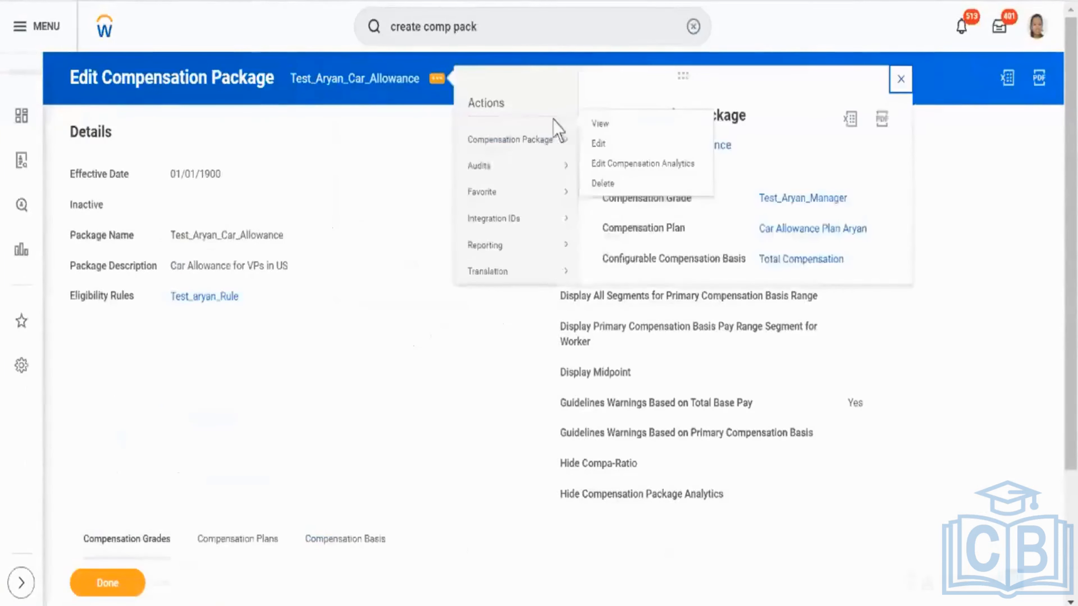
pyautogui.click(598, 147)
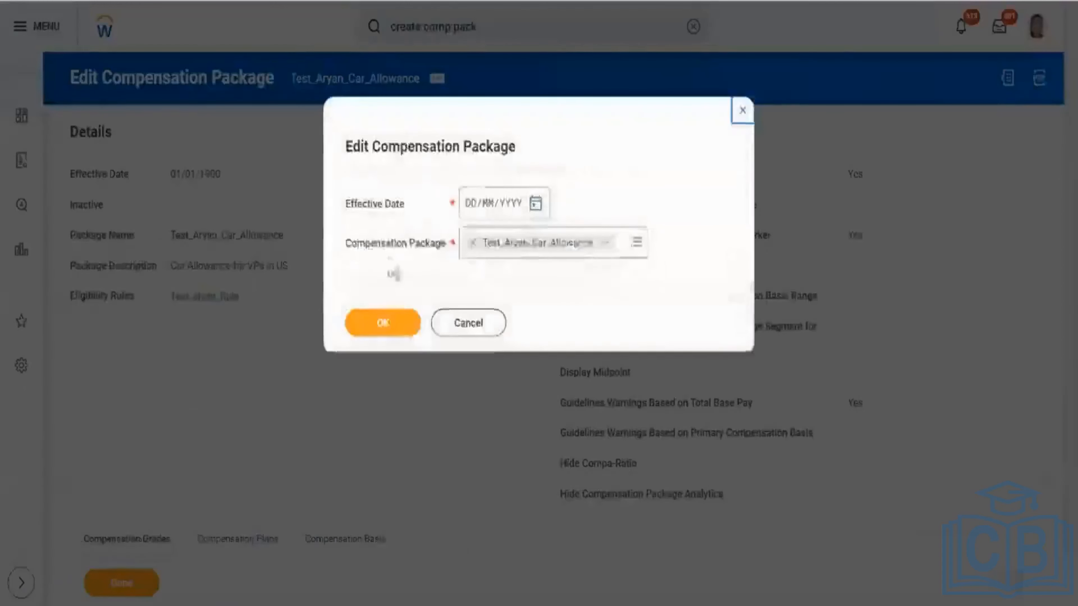
pyautogui.click(467, 212)
pyautogui.write('09')
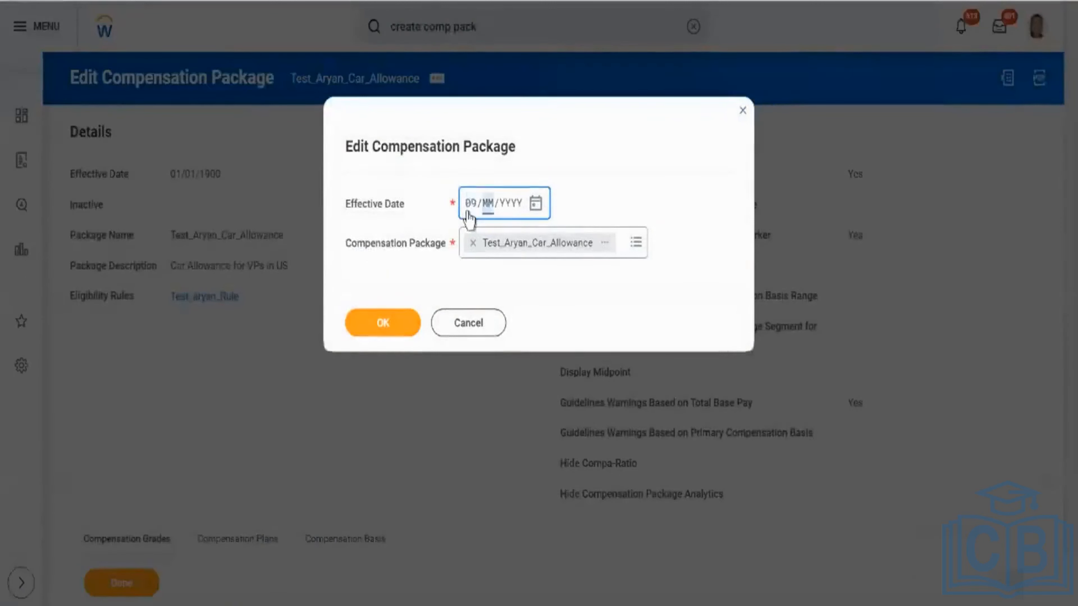
pyautogui.click(469, 217)
pyautogui.write('0101')
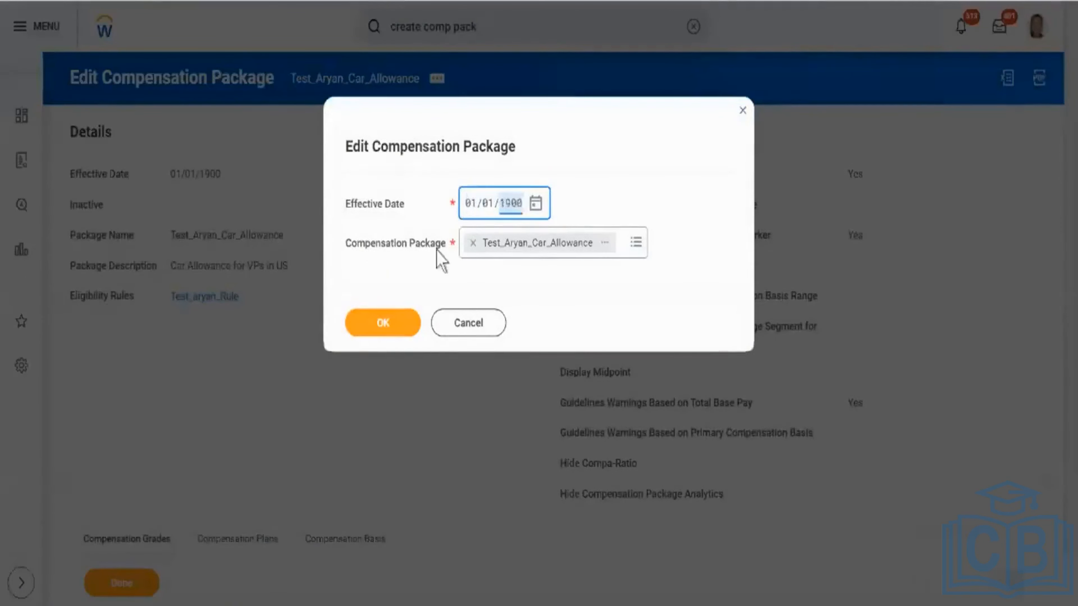
pyautogui.click(397, 325)
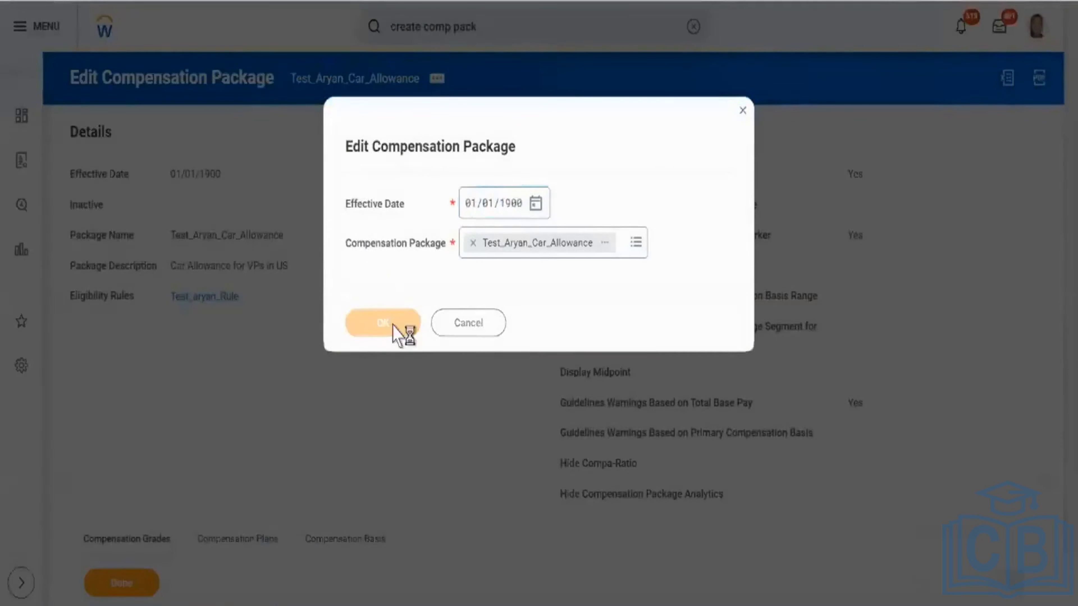
# Replace the package's manager compensation grade with the renamed Car Allowance grade and submit the package
pyautogui.scroll(-5, 397, 334)
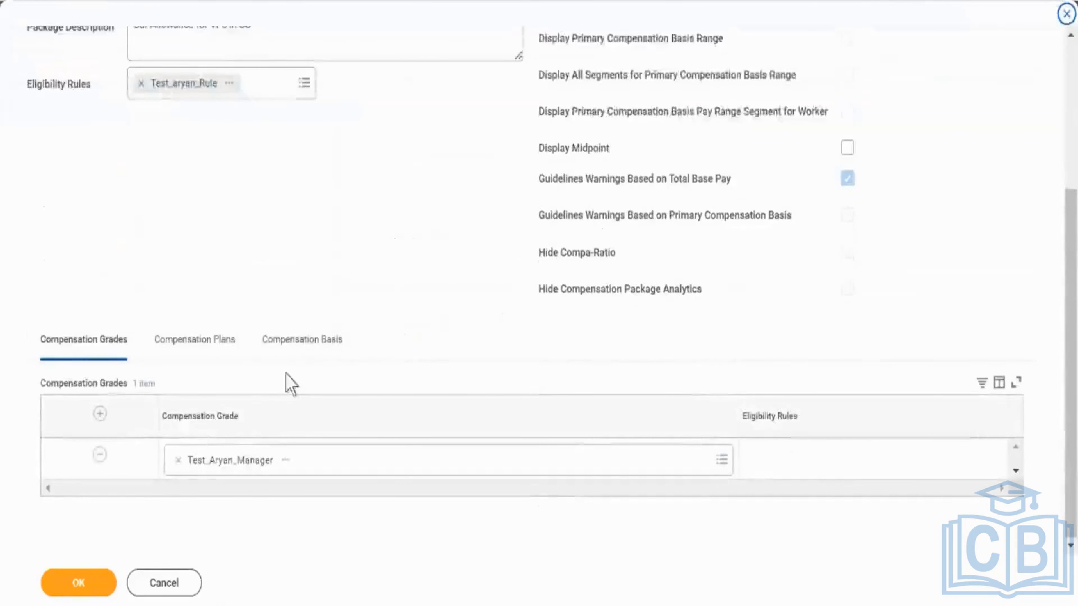
pyautogui.click(178, 460)
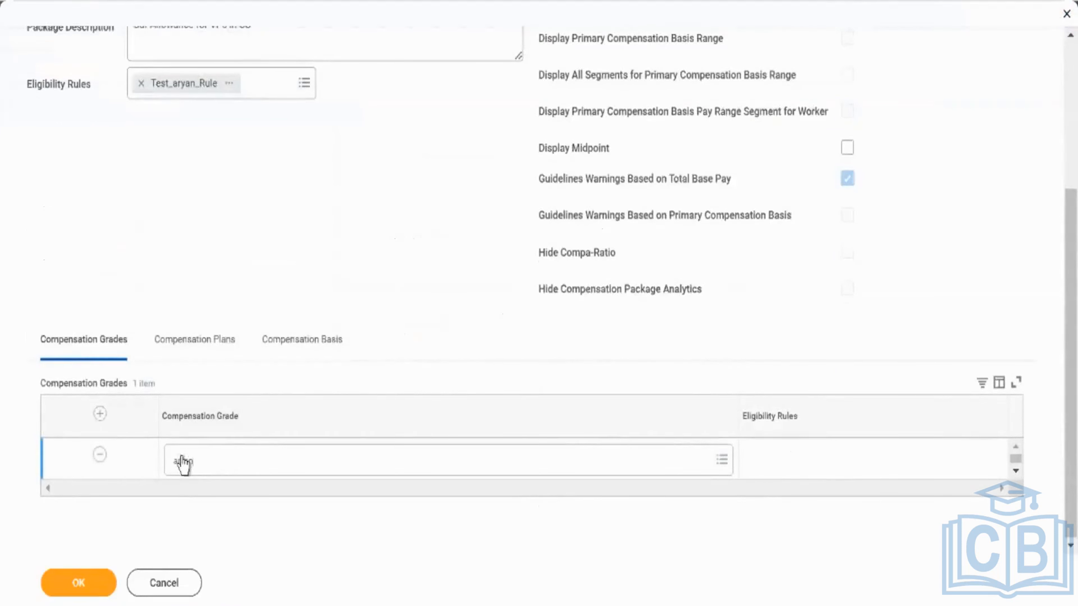
pyautogui.click(229, 462)
pyautogui.press('Return')
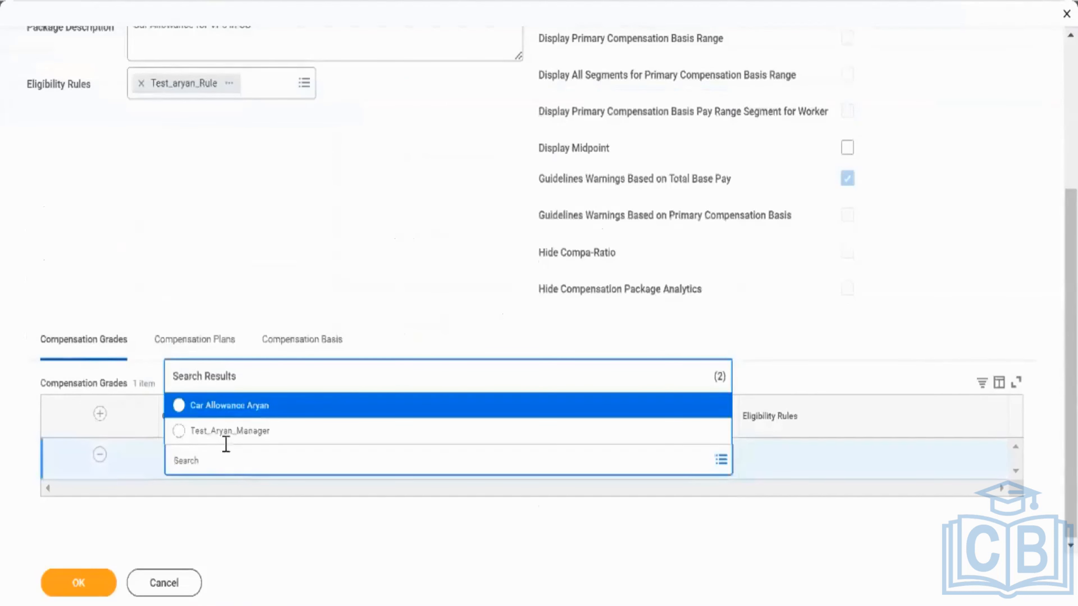
pyautogui.click(198, 407)
pyautogui.click(87, 583)
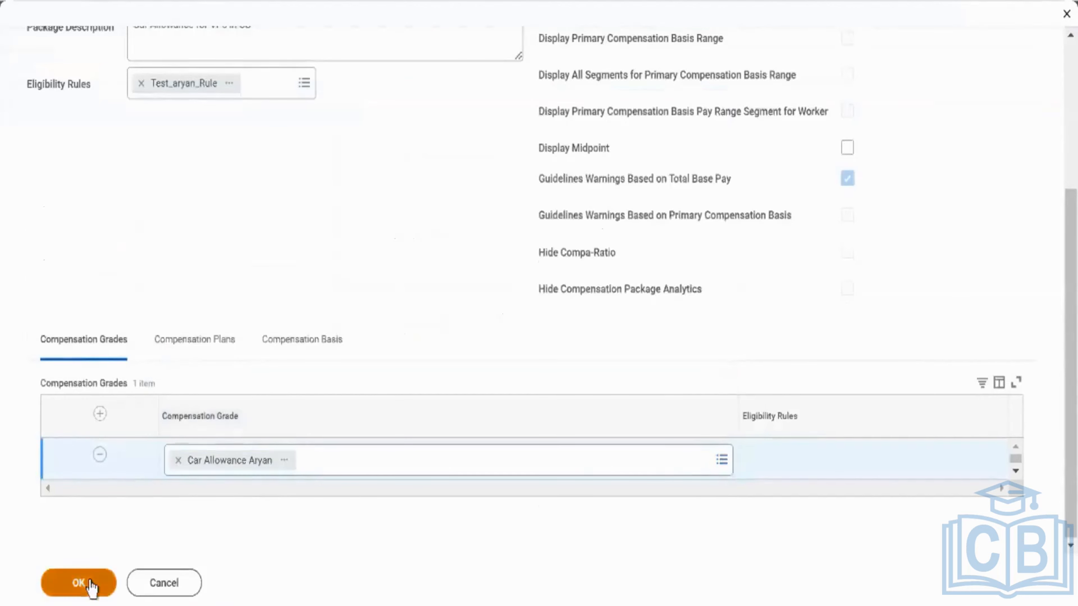